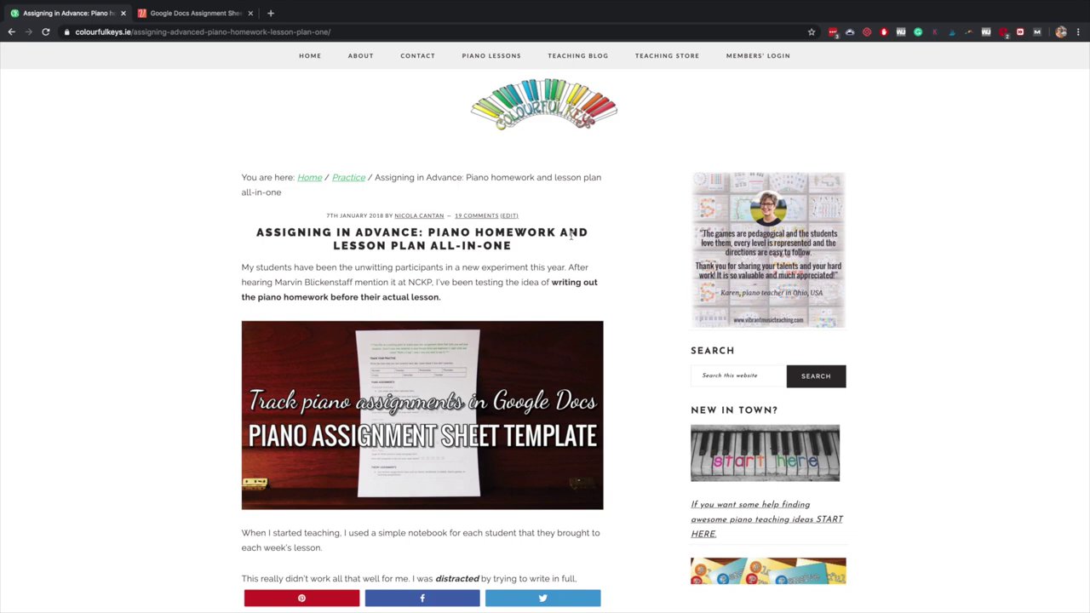
On the Vibrant Music Teaching resource page, open the Google Docs Assignment Sheet Template download link
scroll(571, 236, down, 10)
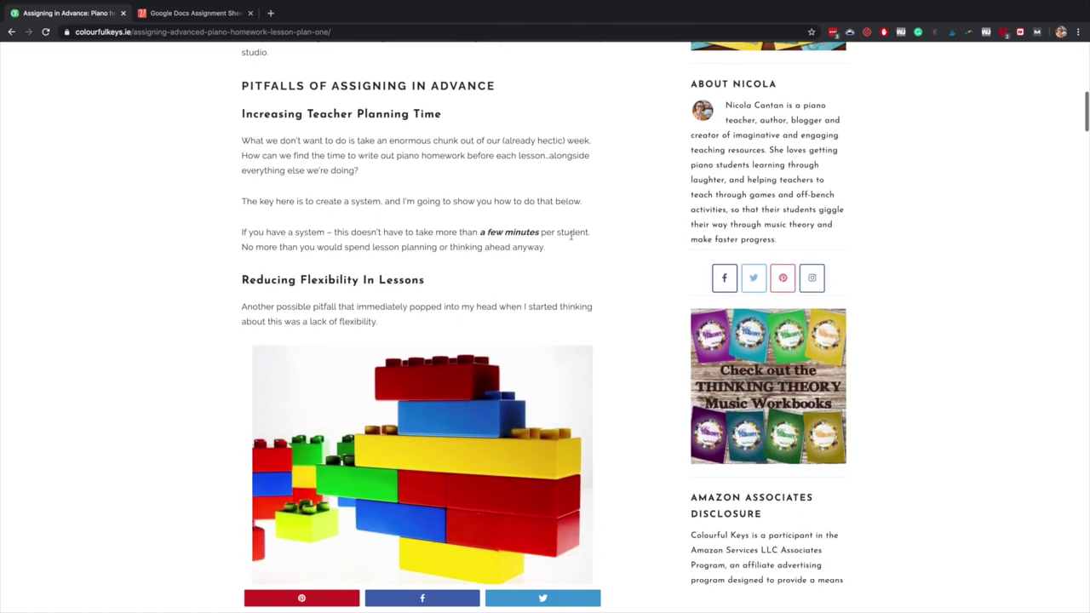
scroll(570, 237, up, 15)
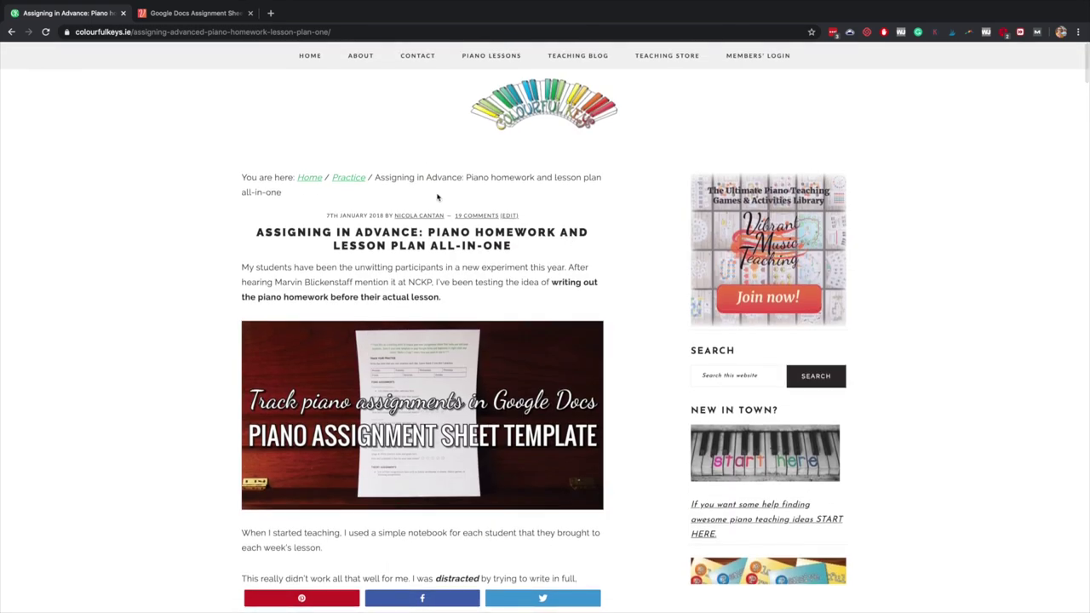
click(196, 13)
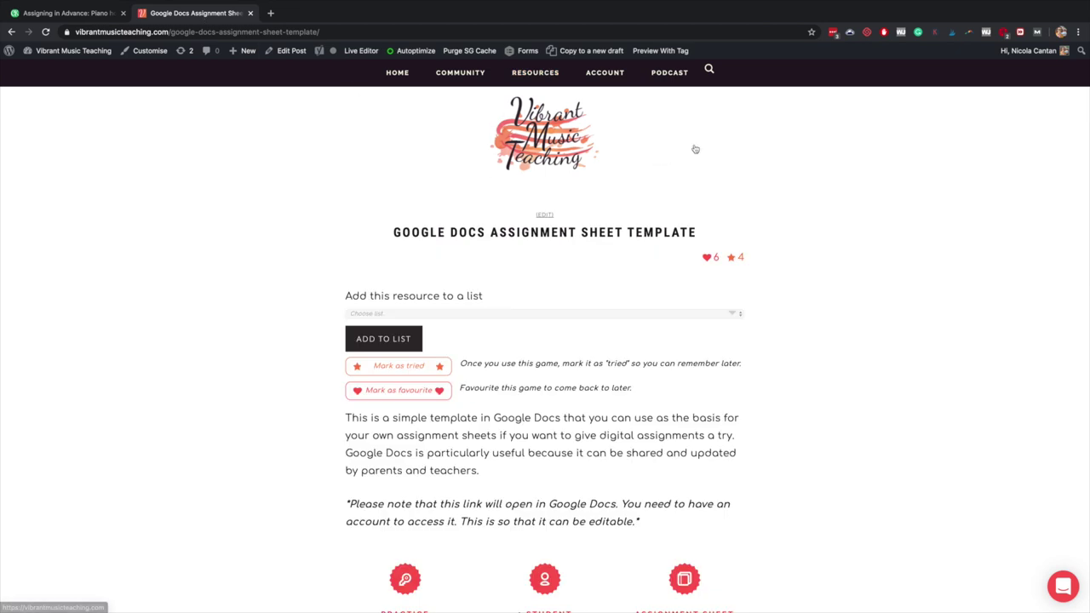
scroll(695, 149, down, 3)
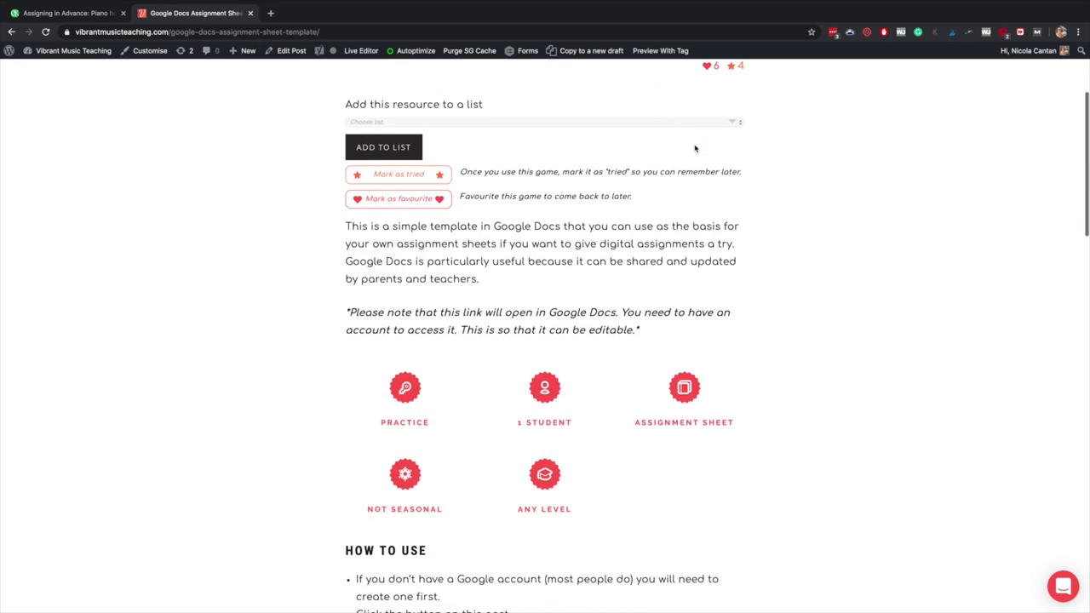
scroll(695, 149, down, 10)
scroll(696, 148, up, 3)
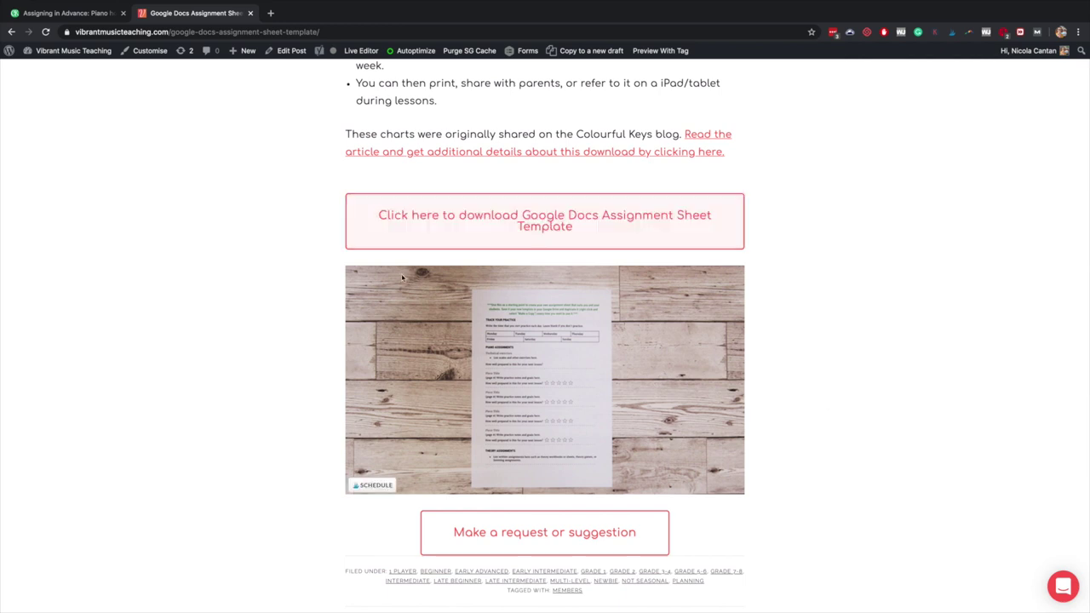
click(612, 219)
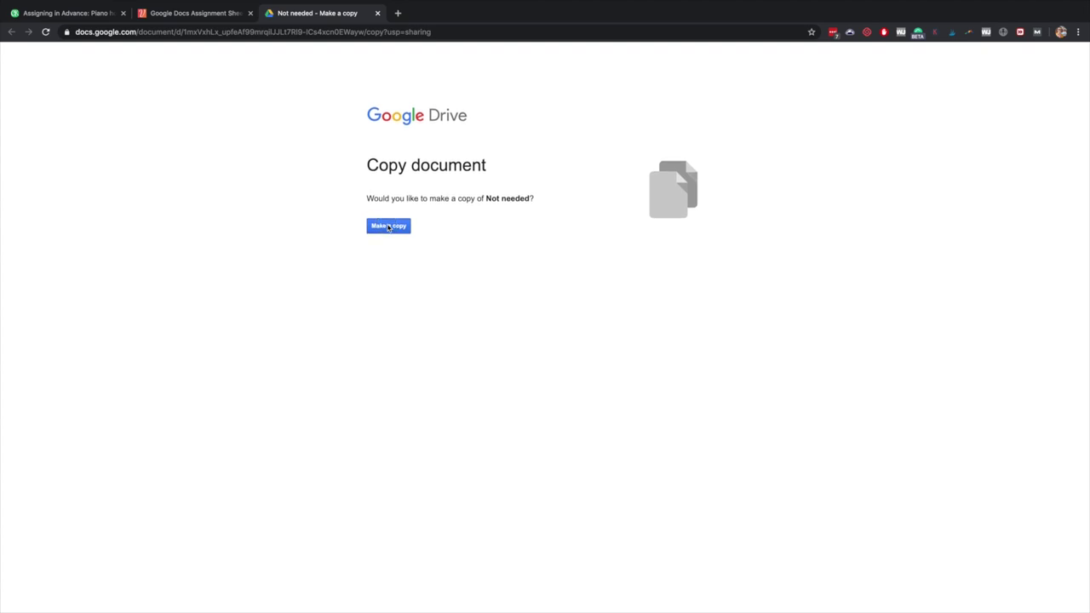
click(388, 225)
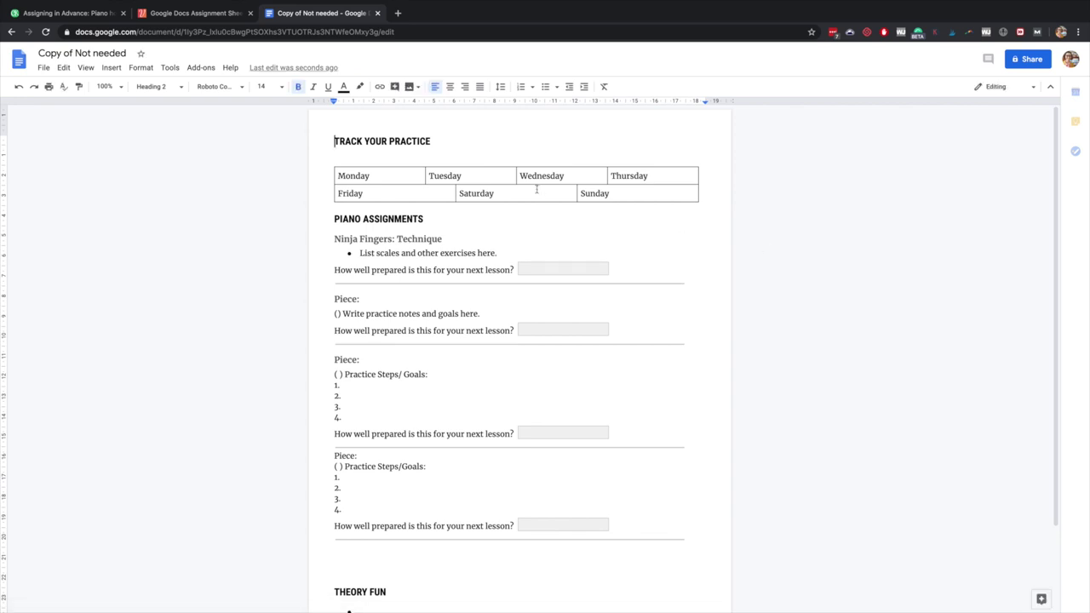
Retitle the copied 'Copy of Not needed' document as 'Template'
scroll(536, 189, down, 2)
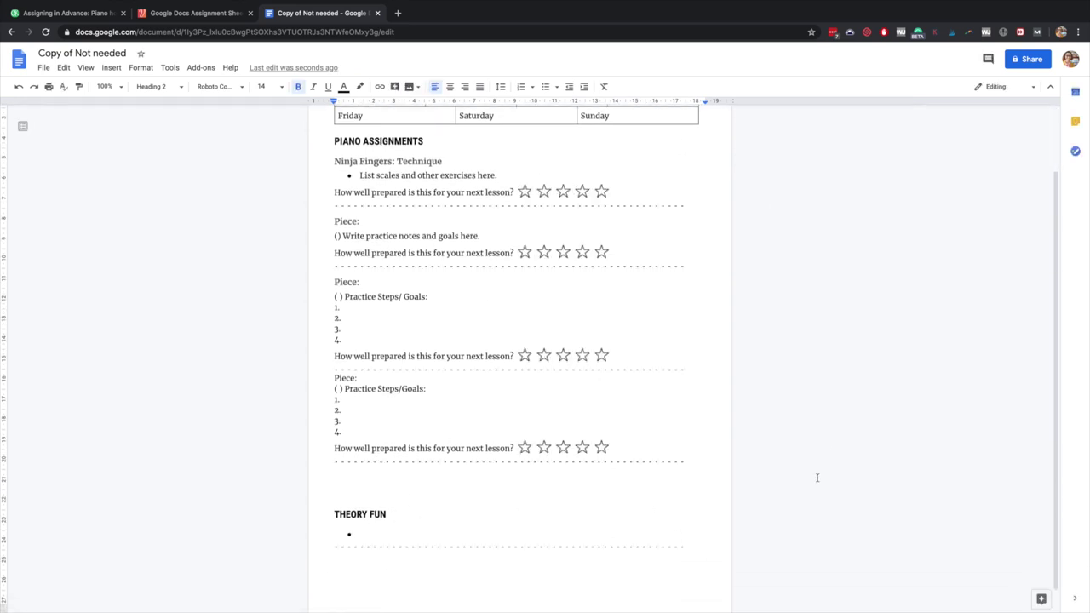
scroll(827, 420, down, 1)
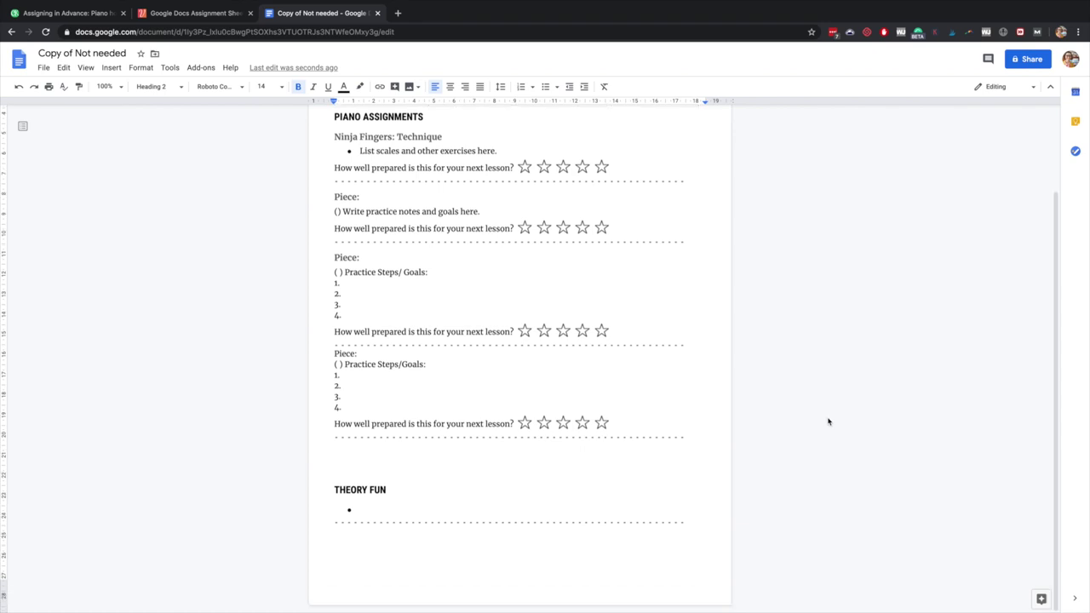
click(99, 54)
click(99, 55)
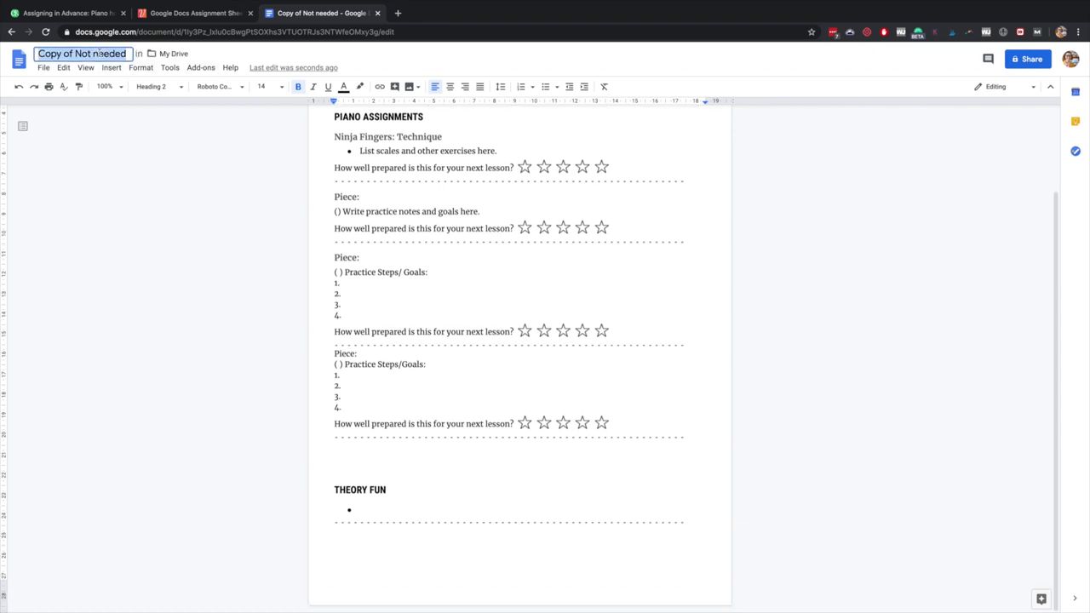
text(Template)
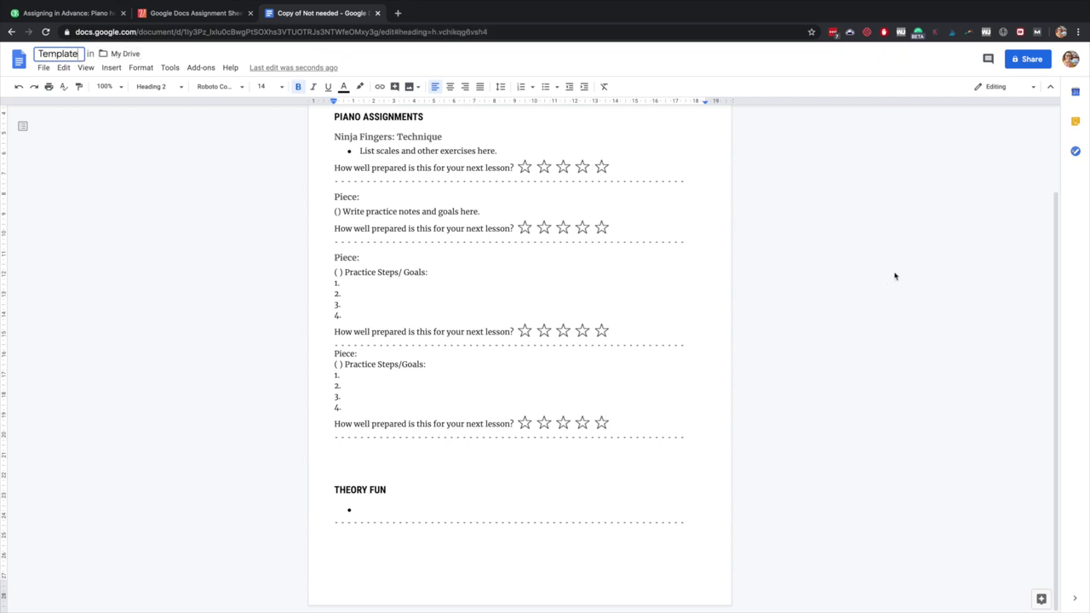
click(870, 455)
scroll(870, 455, up, 2)
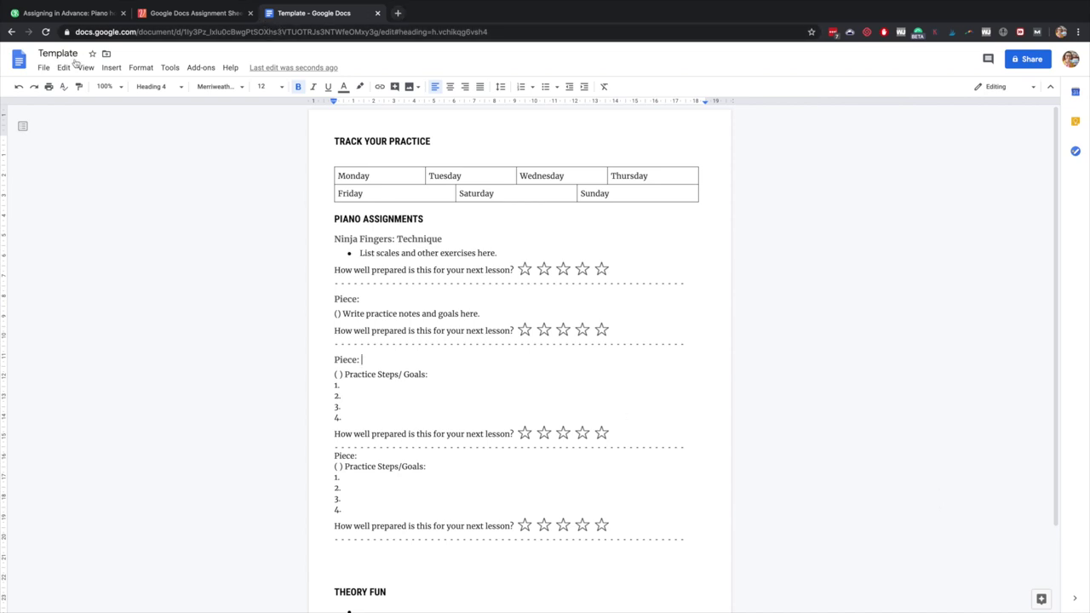
Make a copy of the Template document named 'Susie'
click(43, 68)
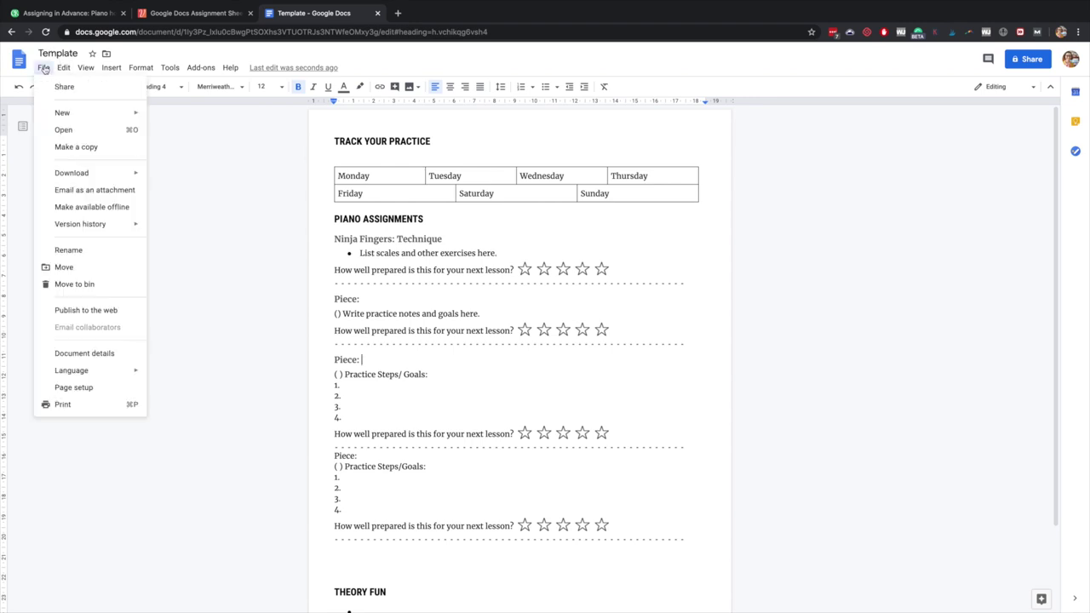
click(43, 68)
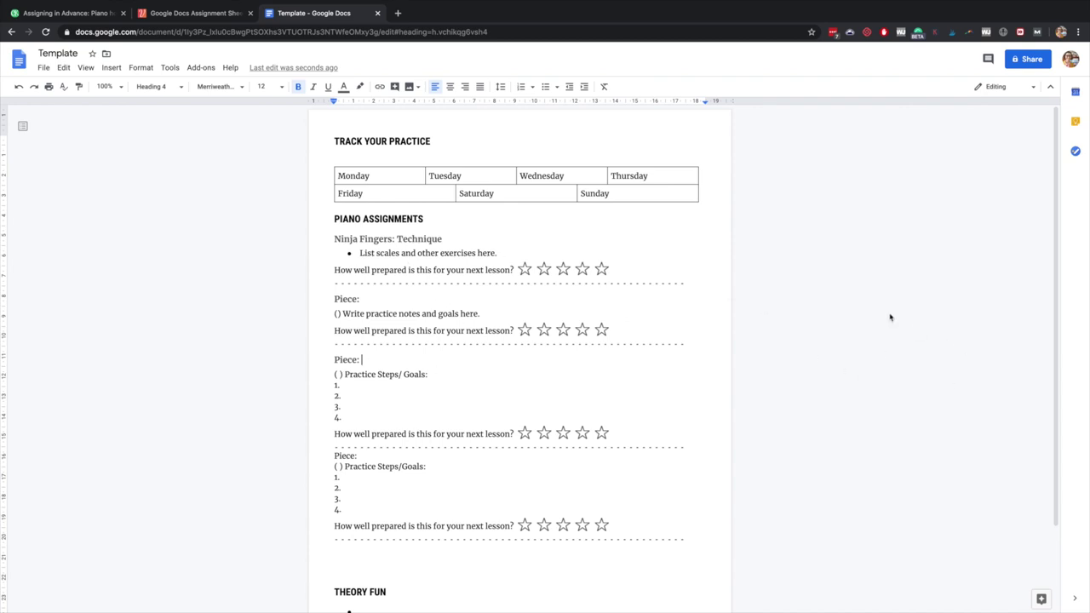
click(43, 72)
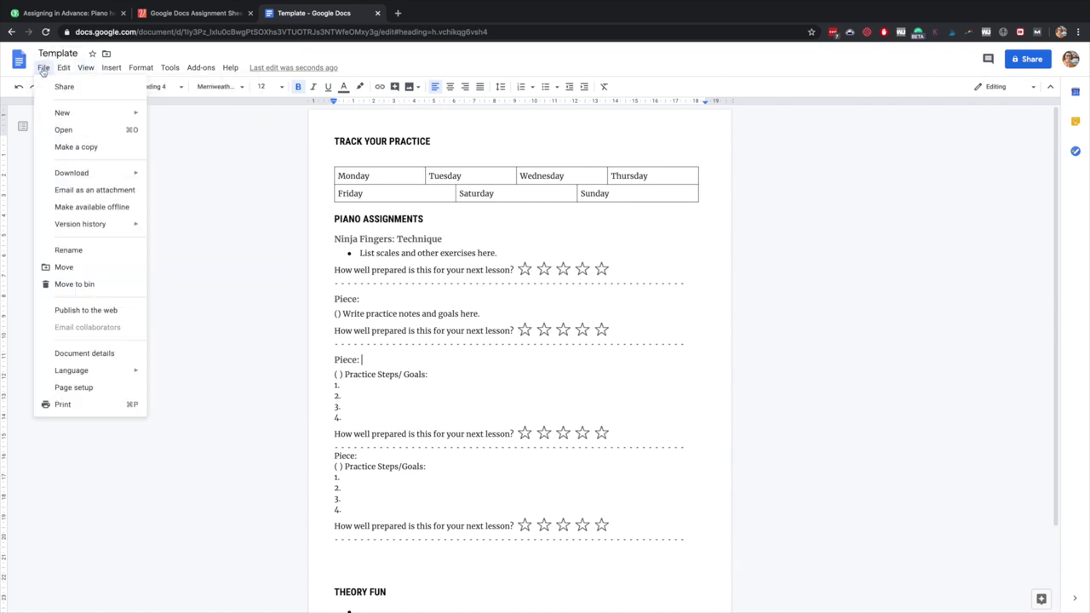
click(116, 152)
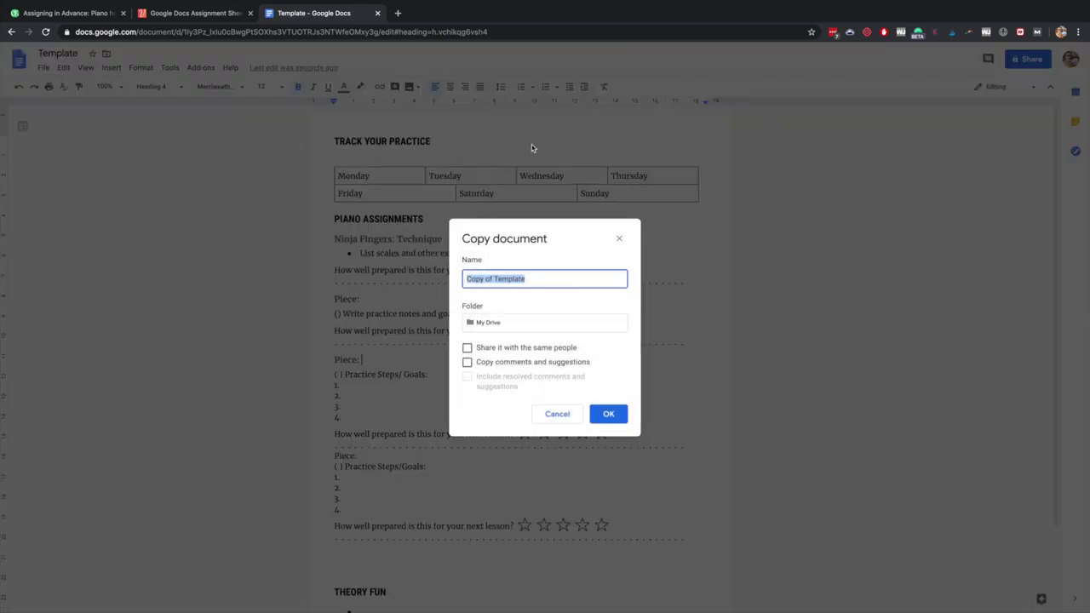
text(Susi)
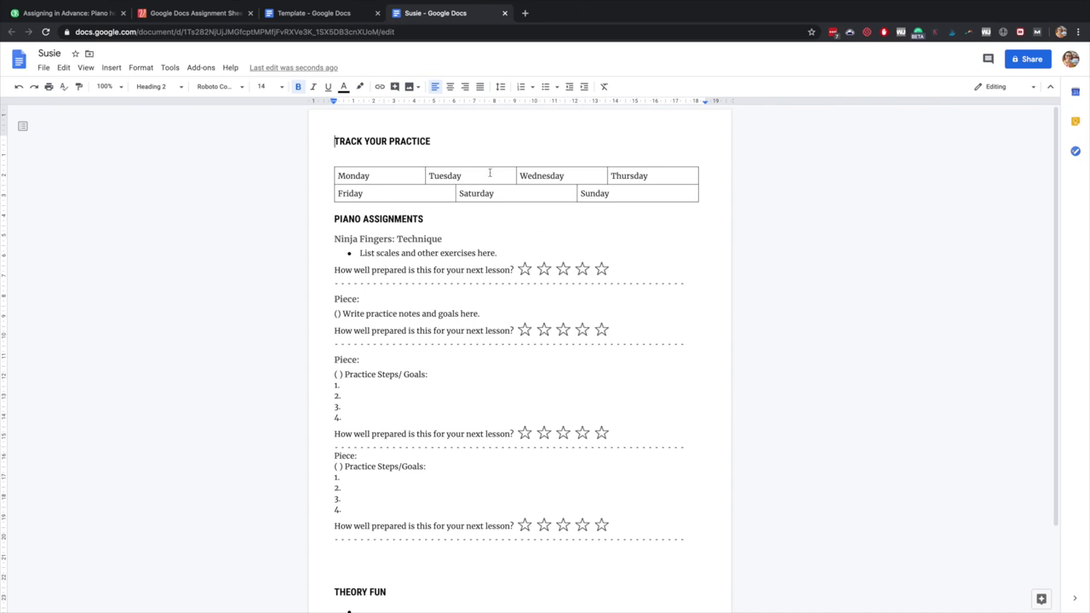
Replace the technique bullet's placeholder text with 'C major scale'
click(502, 253)
drag(502, 252, 355, 250)
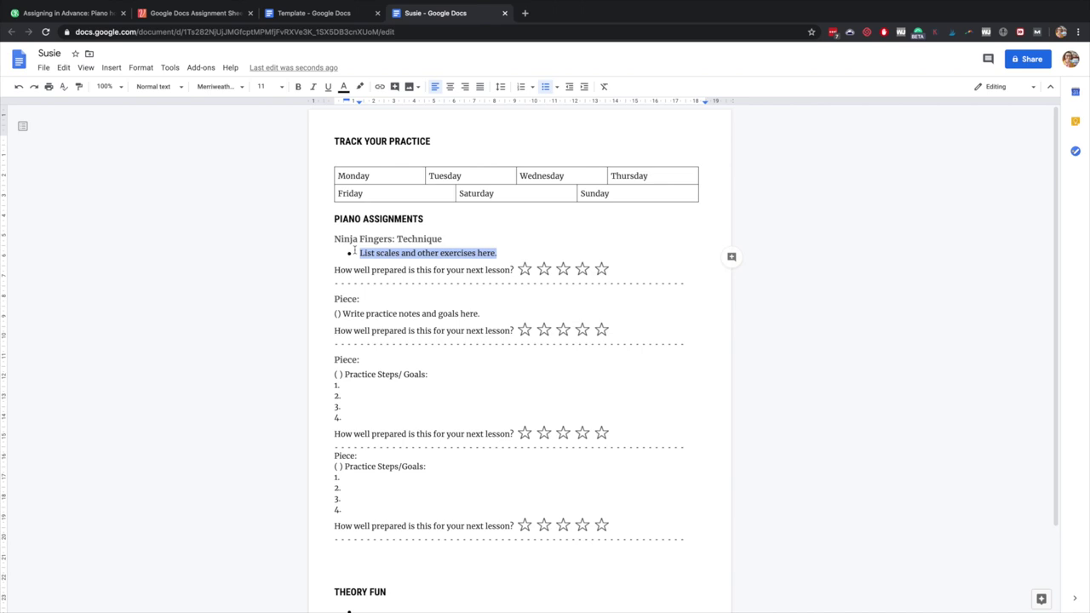
text(C maho)
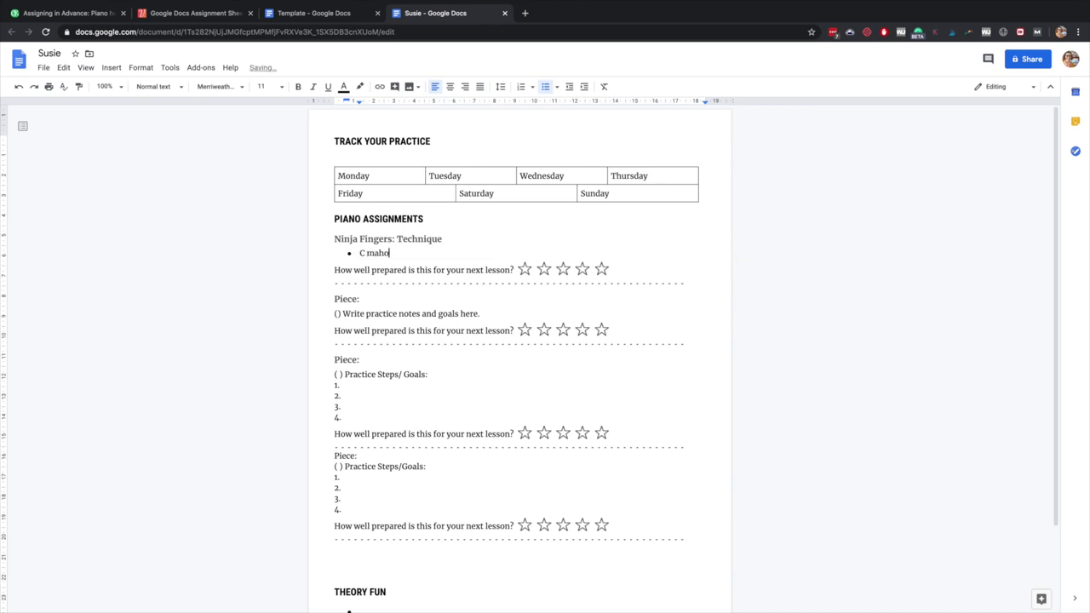
key(BackSpace)
key(BackSpace)
text(jor scales)
key(BackSpace)
Enter 'Dance' and 'Celebrate!' after the two Piece: headings
click(391, 298)
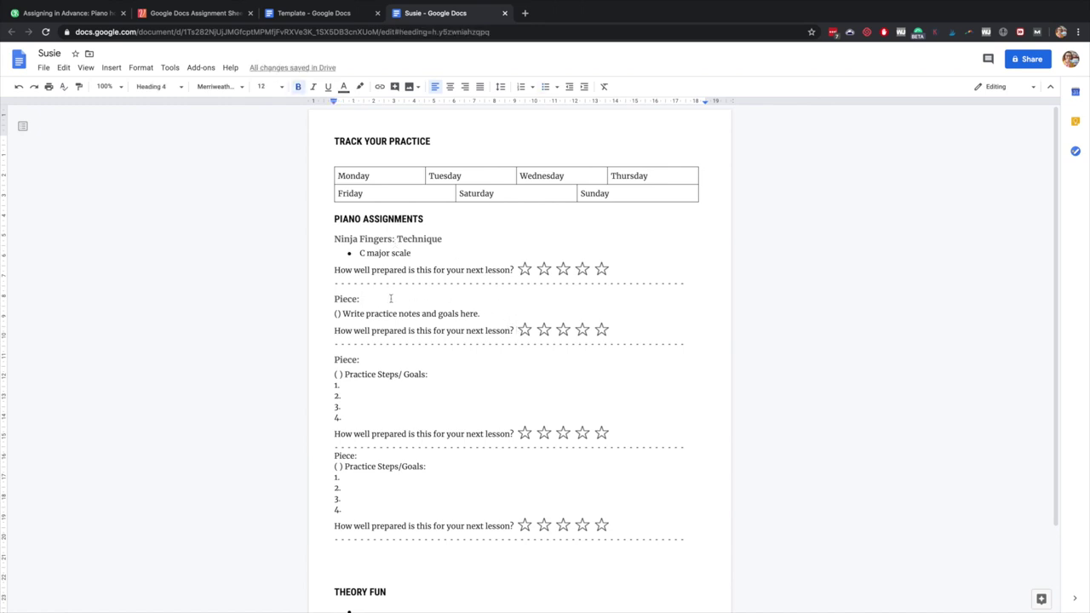
text(Dance)
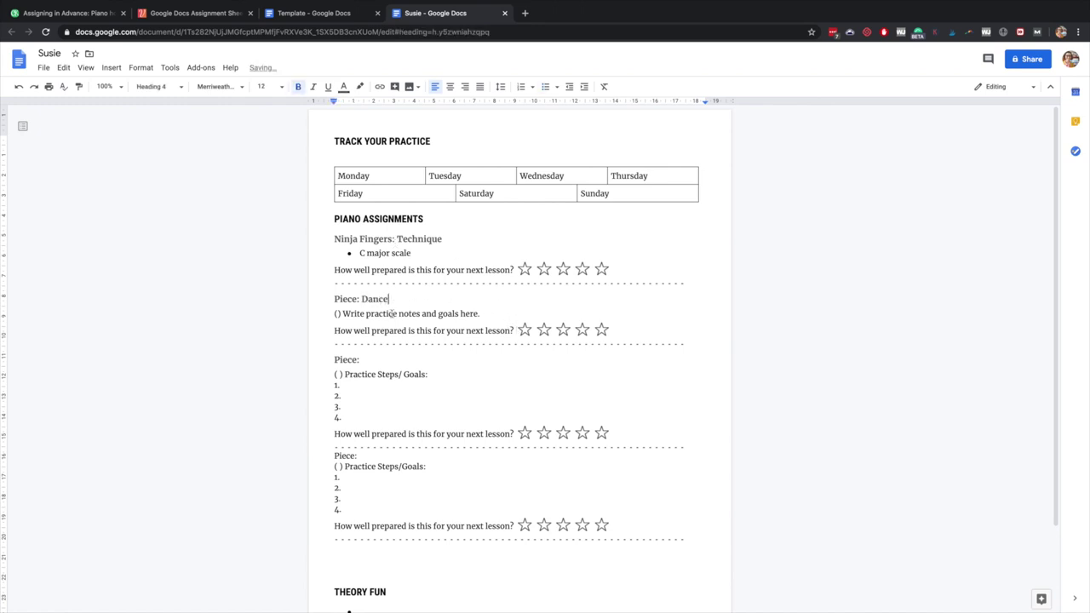
click(468, 368)
text(Celebrate!)
click(401, 385)
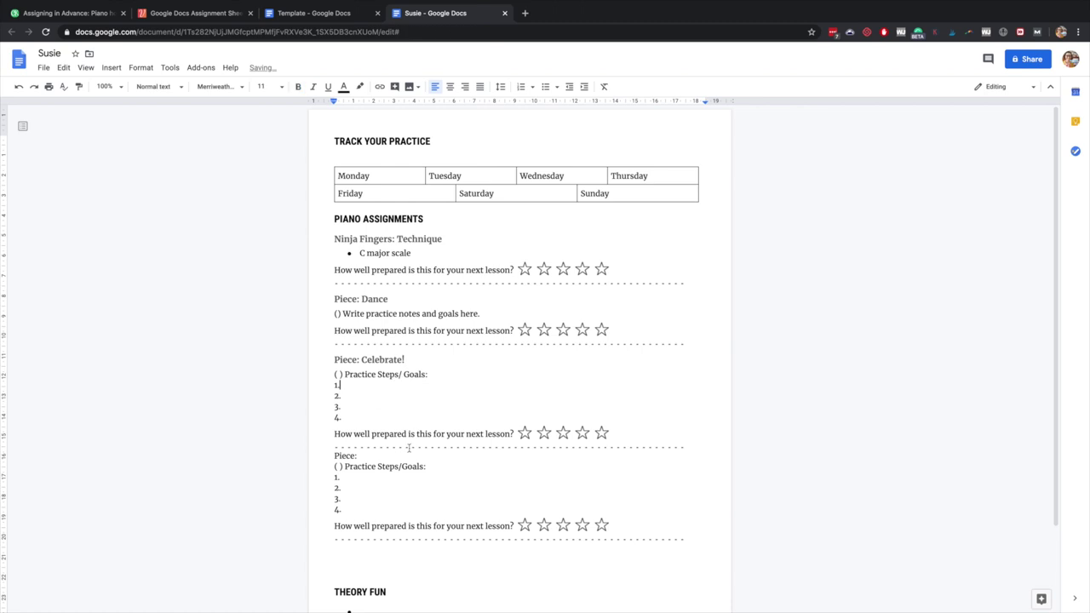
text(Play bar 3 50000000000)
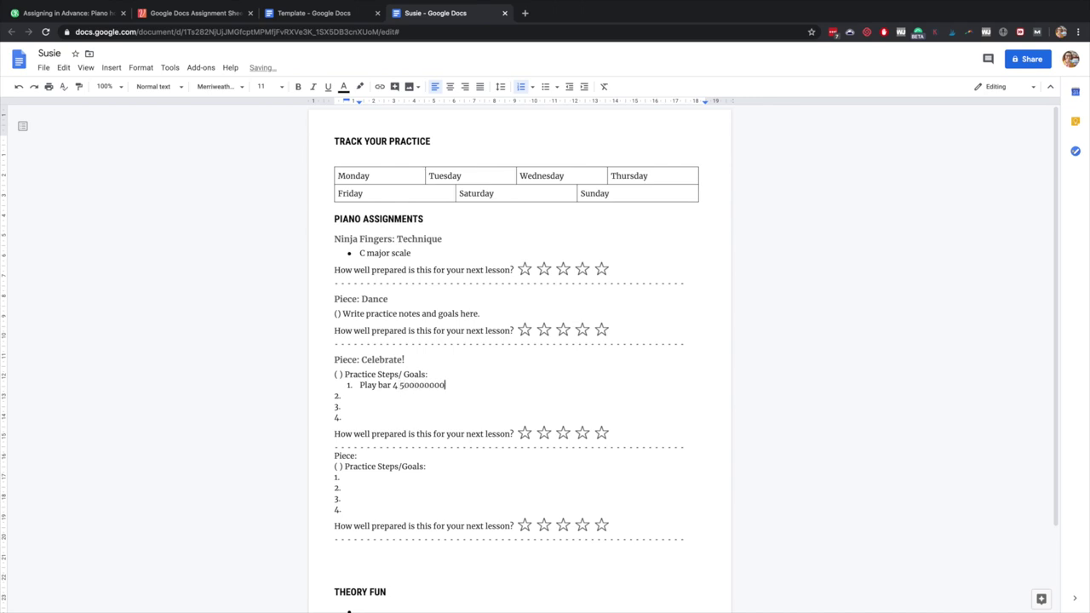
text(000 times!)
scroll(518, 352, down, 3)
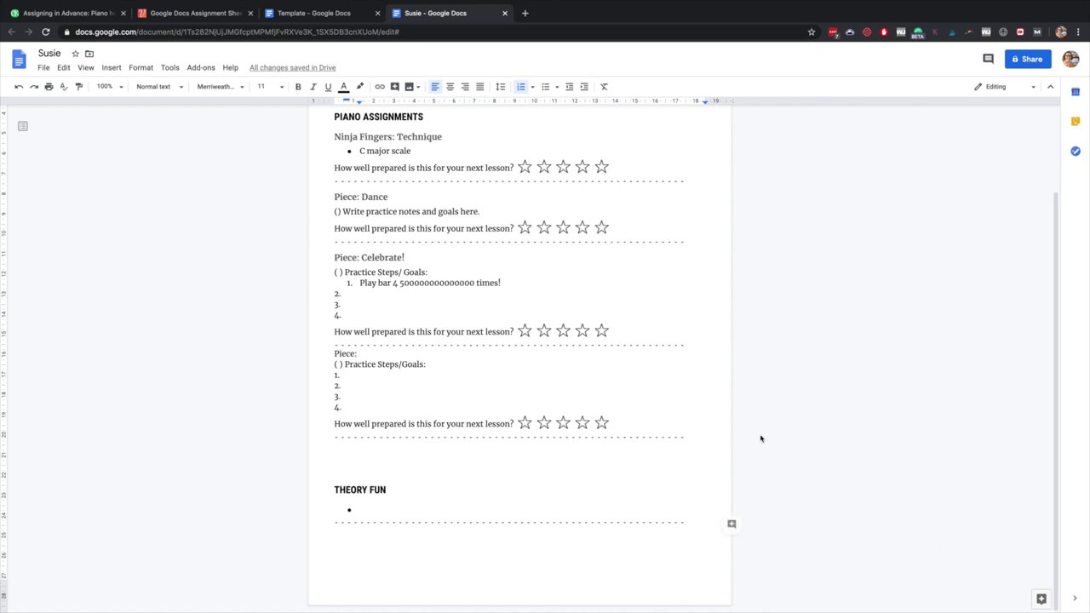
scroll(587, 424, up, 2)
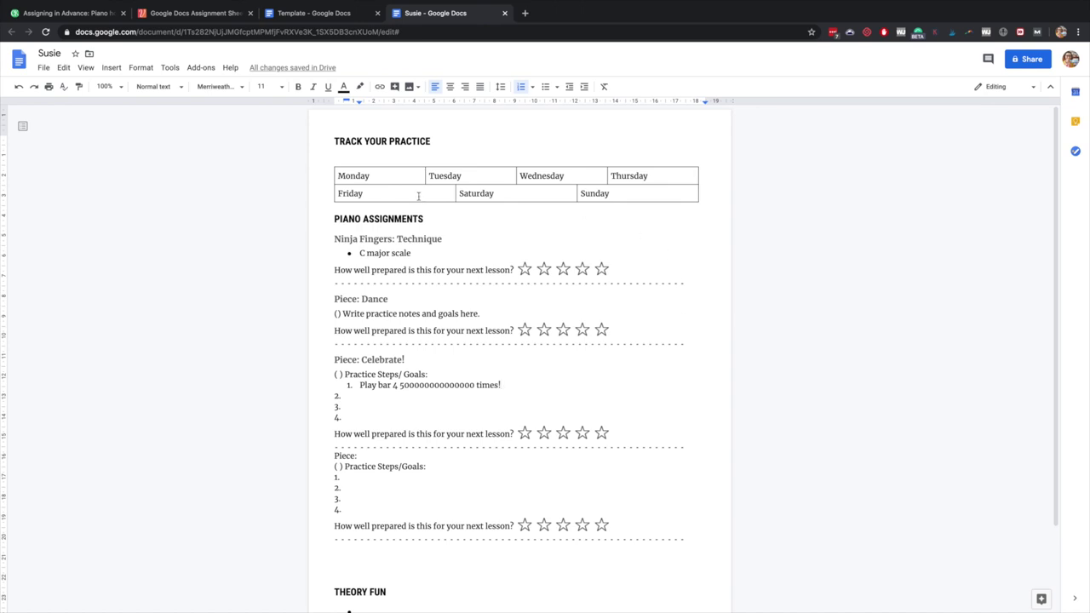
click(41, 68)
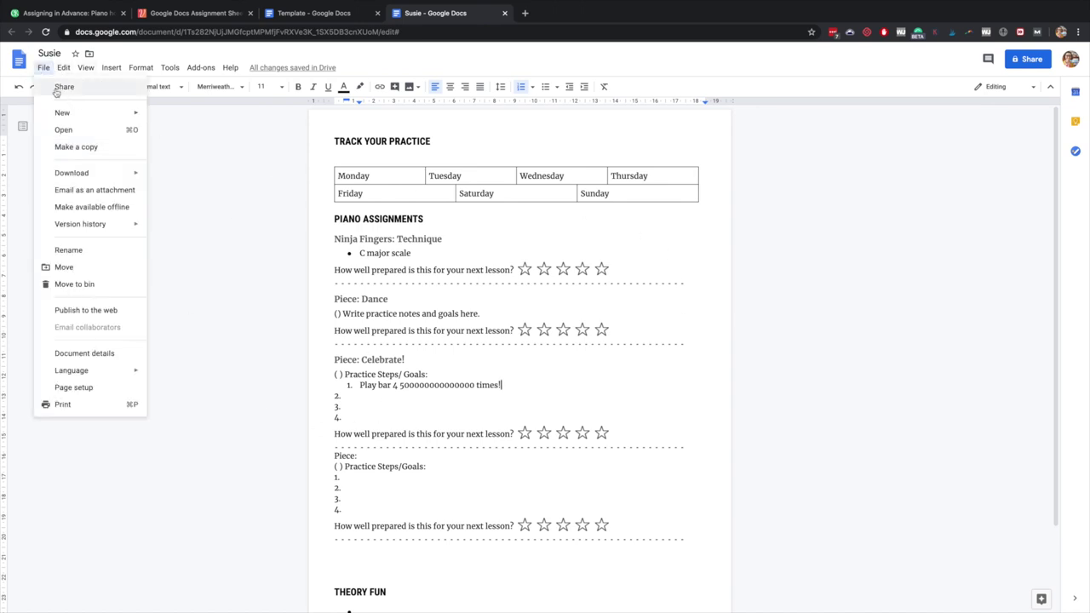
Download the Susie sheet as a PDF document
mouse_move(86, 226)
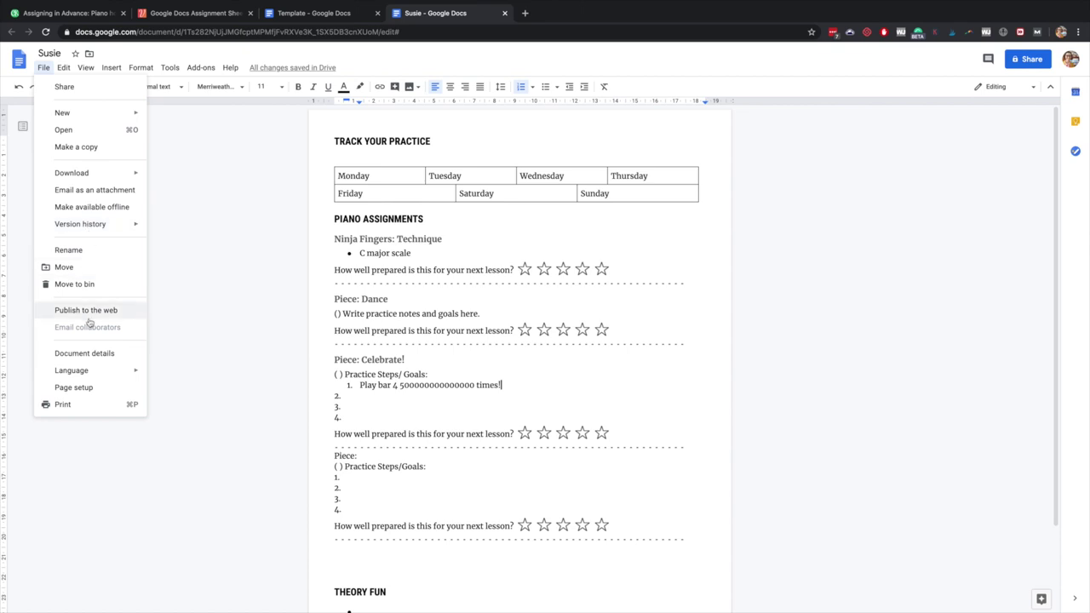
mouse_move(83, 172)
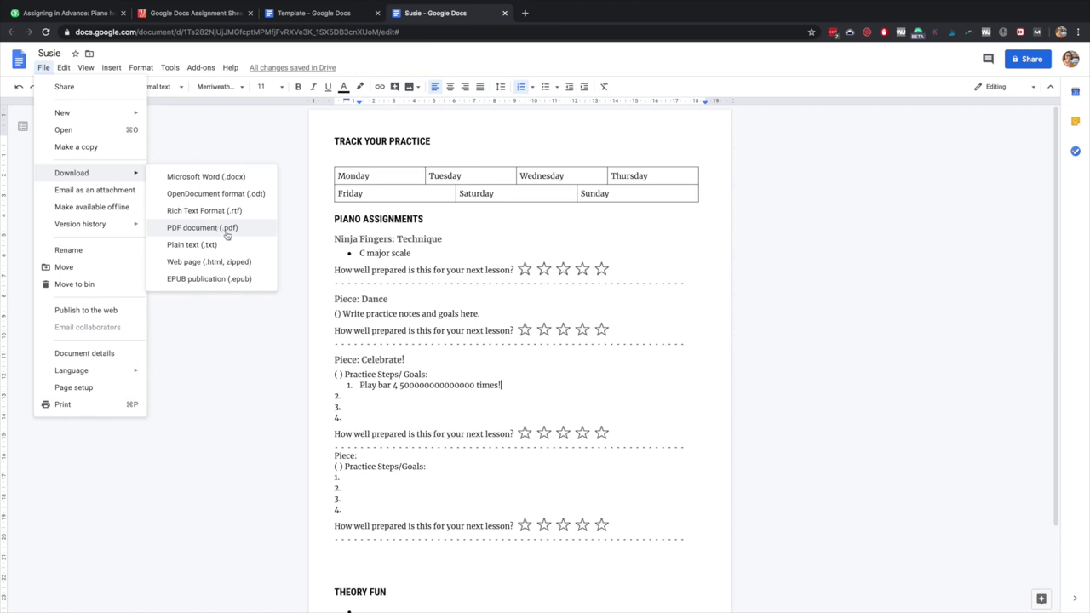
click(264, 141)
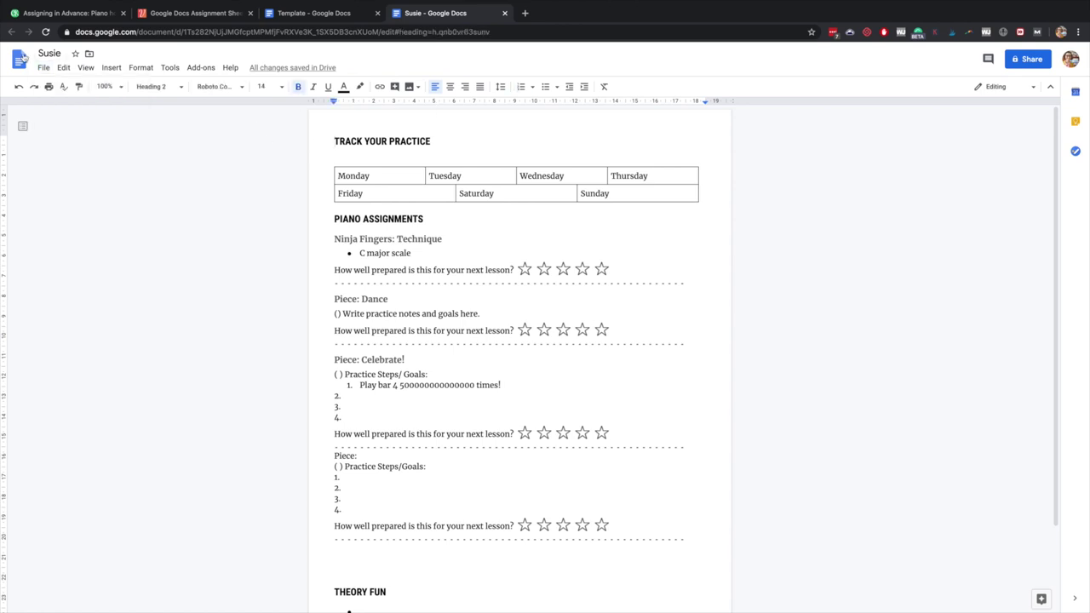
Dismiss the File menu without choosing anything and scroll through Susie's sheet
click(45, 67)
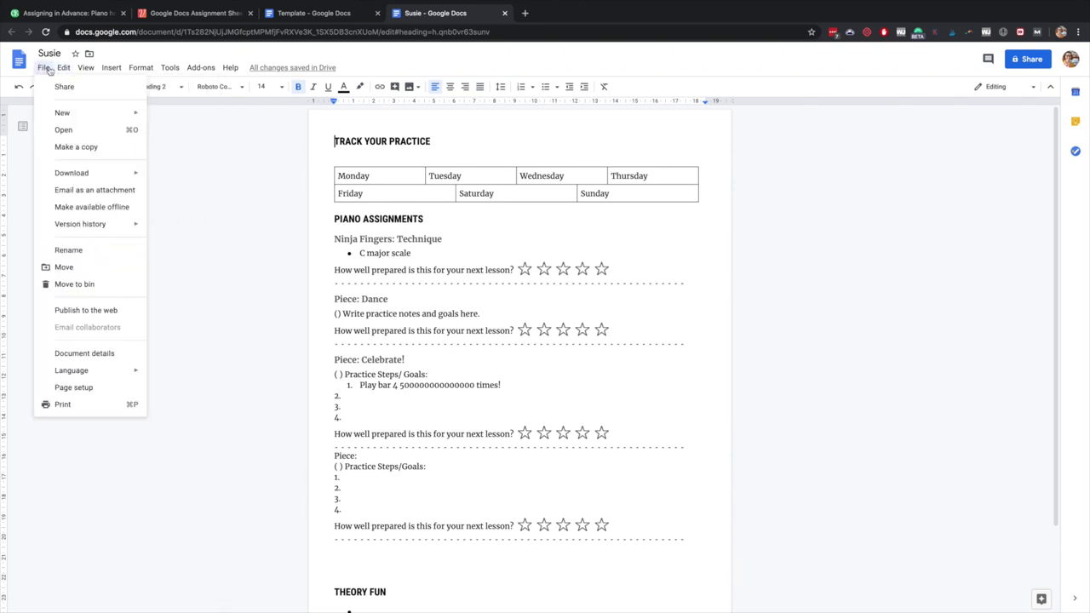
click(224, 269)
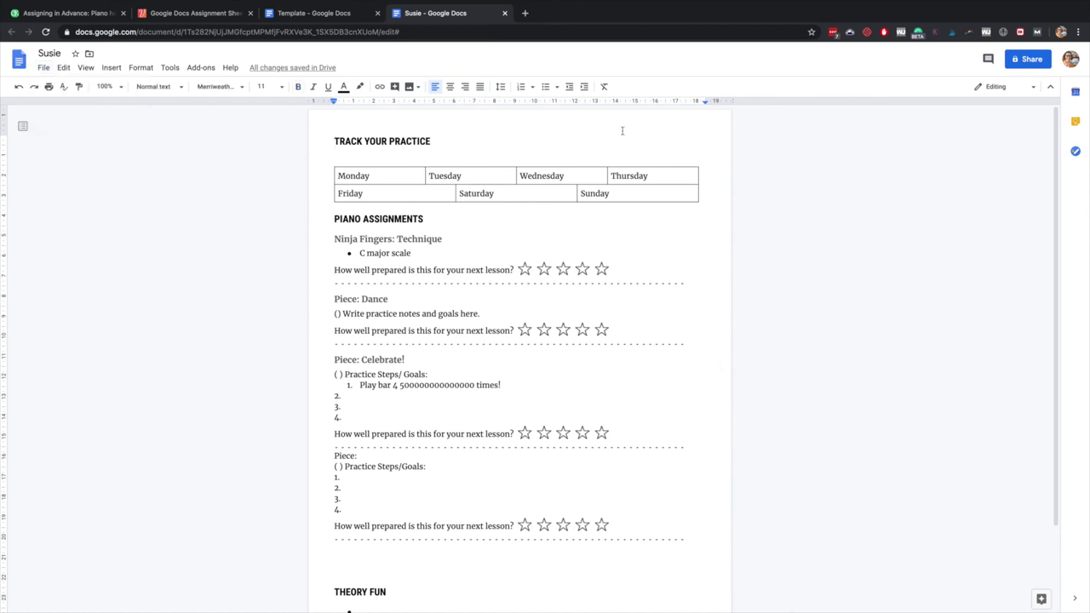
scroll(622, 131, down, 3)
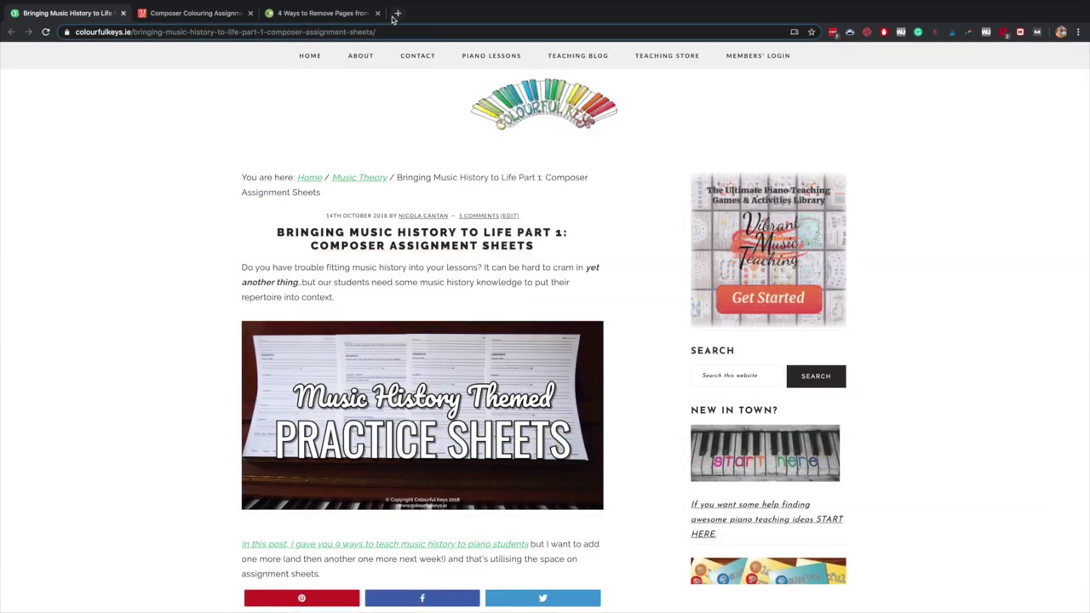
Scroll the Colourful Keys article, then browse the Composer Colouring Assignment Sheets page
scroll(679, 322, down, 1)
scroll(679, 323, down, 10)
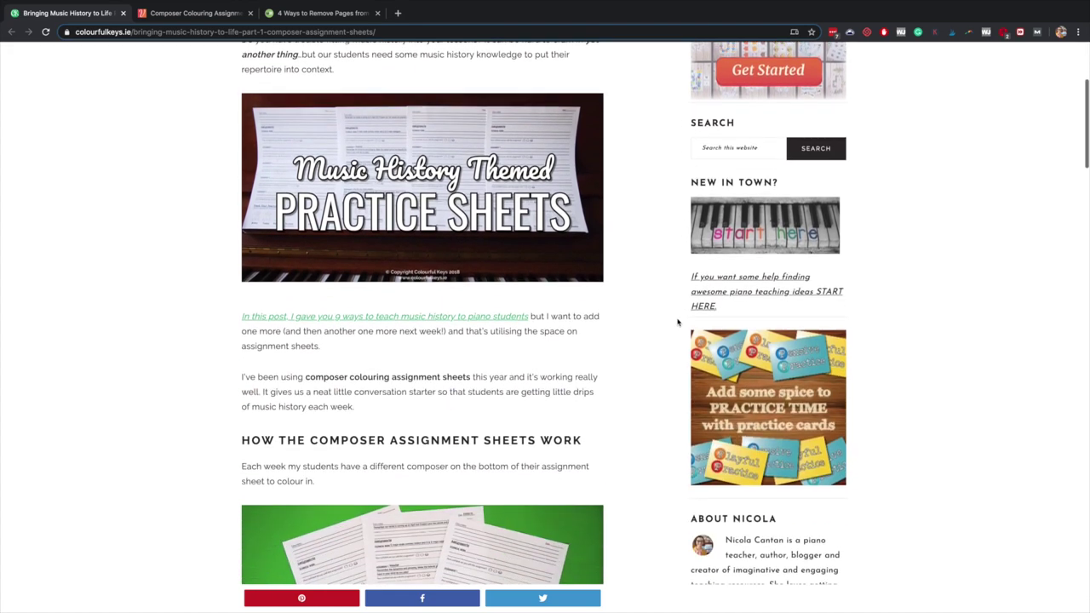
scroll(676, 320, down, 5)
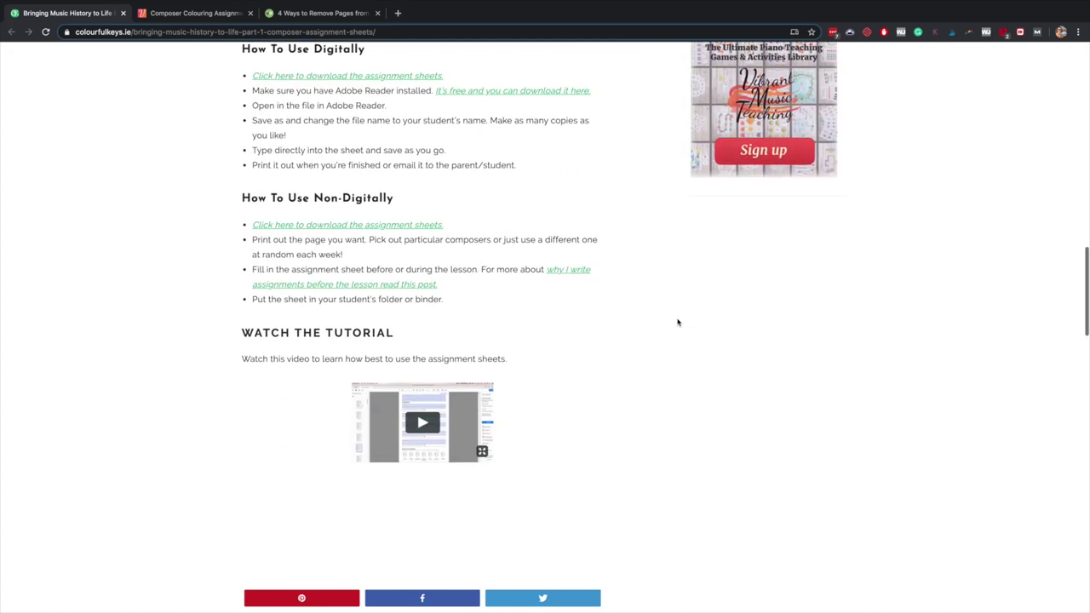
scroll(676, 319, up, 15)
click(190, 11)
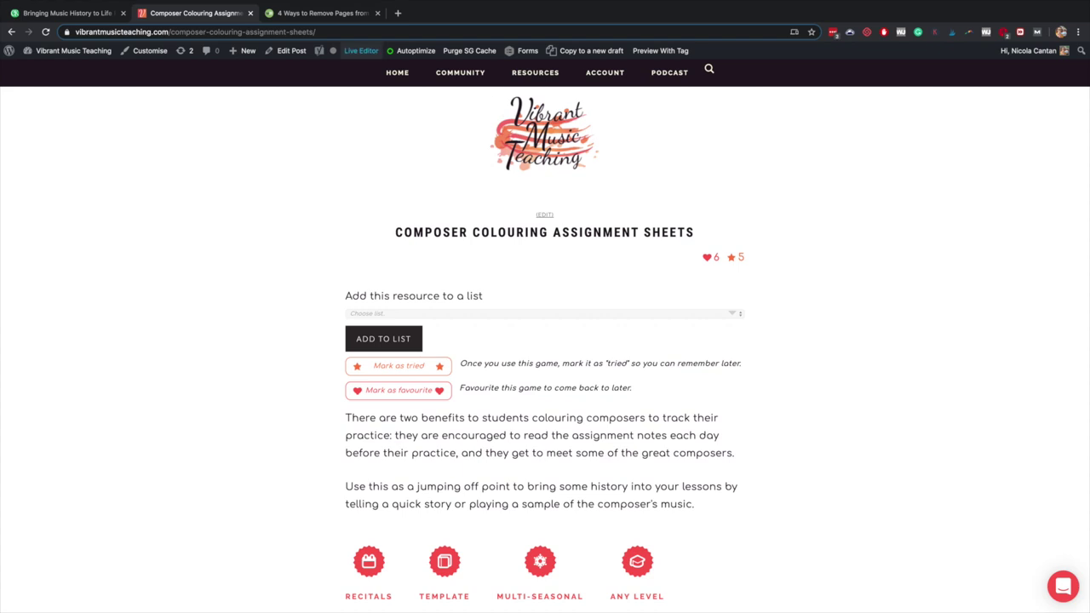
scroll(823, 193, down, 10)
scroll(823, 194, down, 7)
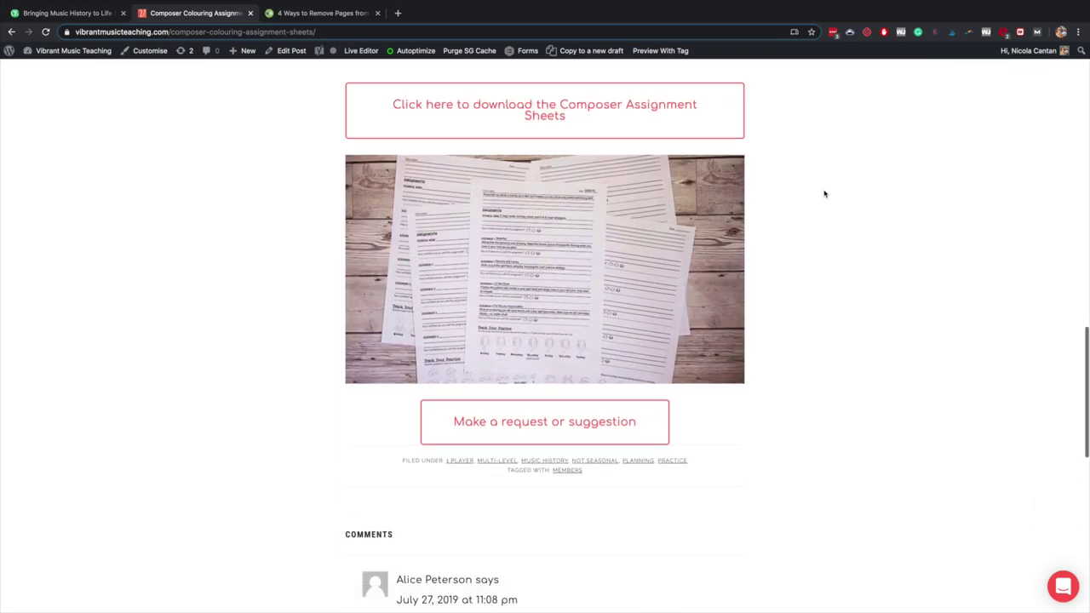
scroll(822, 195, up, 3)
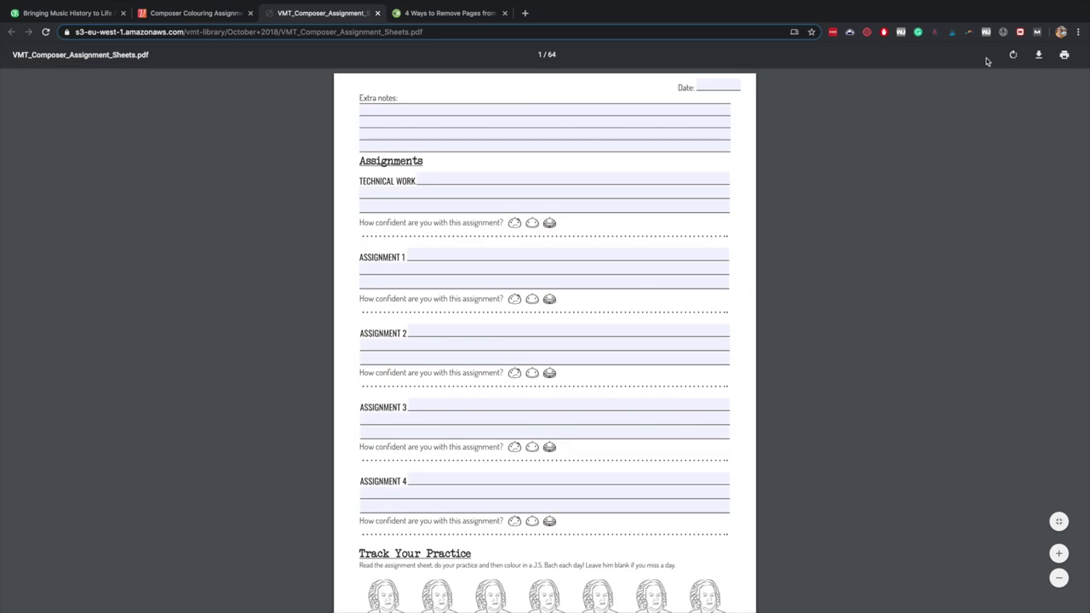
Download VMT_Composer_Assignment_Sheets.pdf from the PDF viewer and save it in Downloads
click(1040, 56)
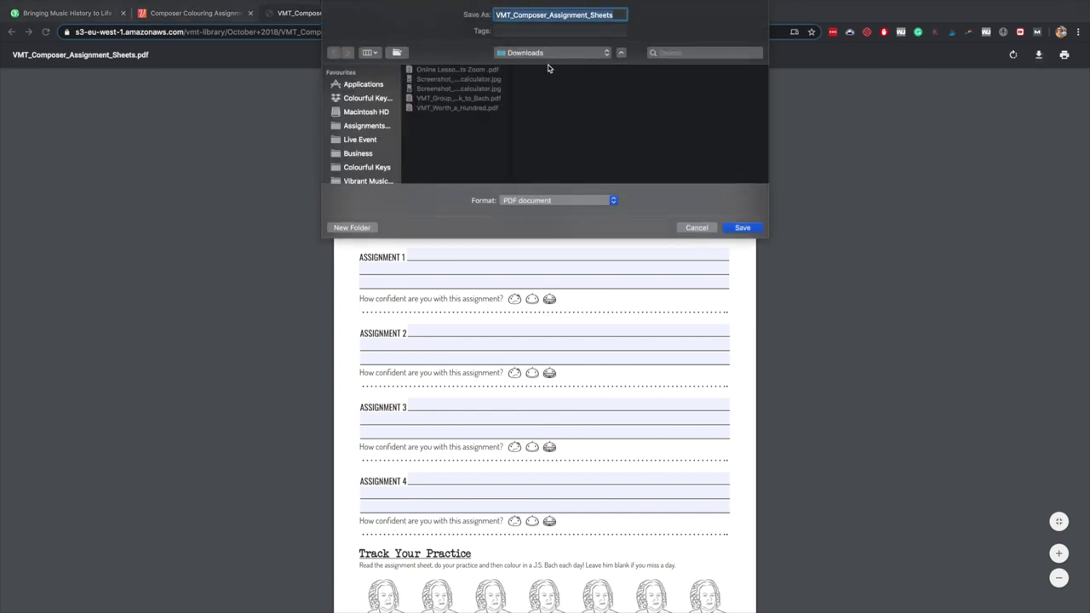
click(730, 228)
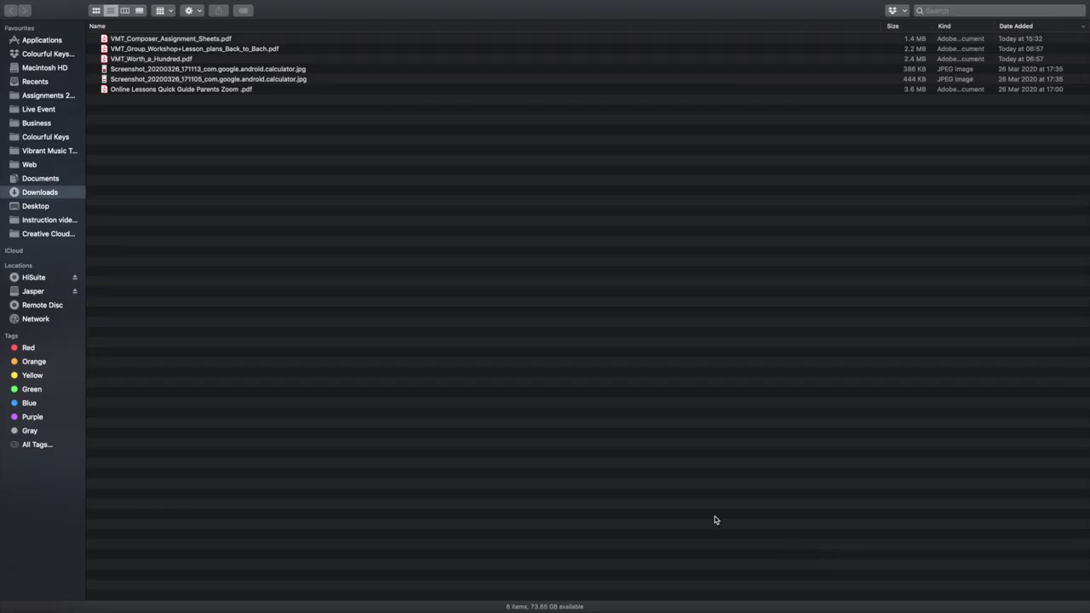
Duplicate the composer sheets PDF and rename the copy Susie.pdf
click(175, 38)
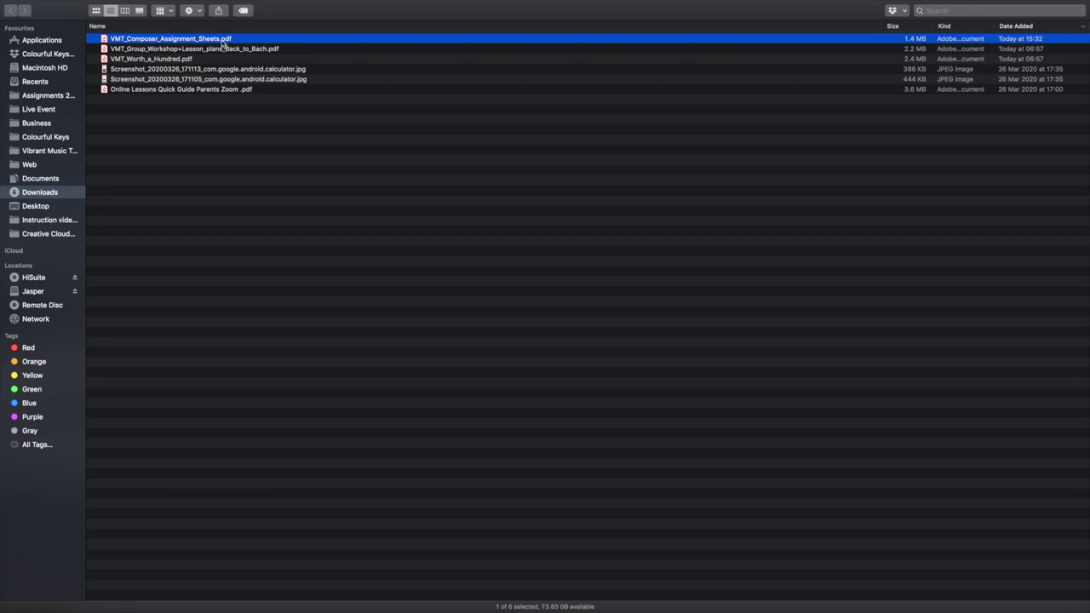
key(super+d)
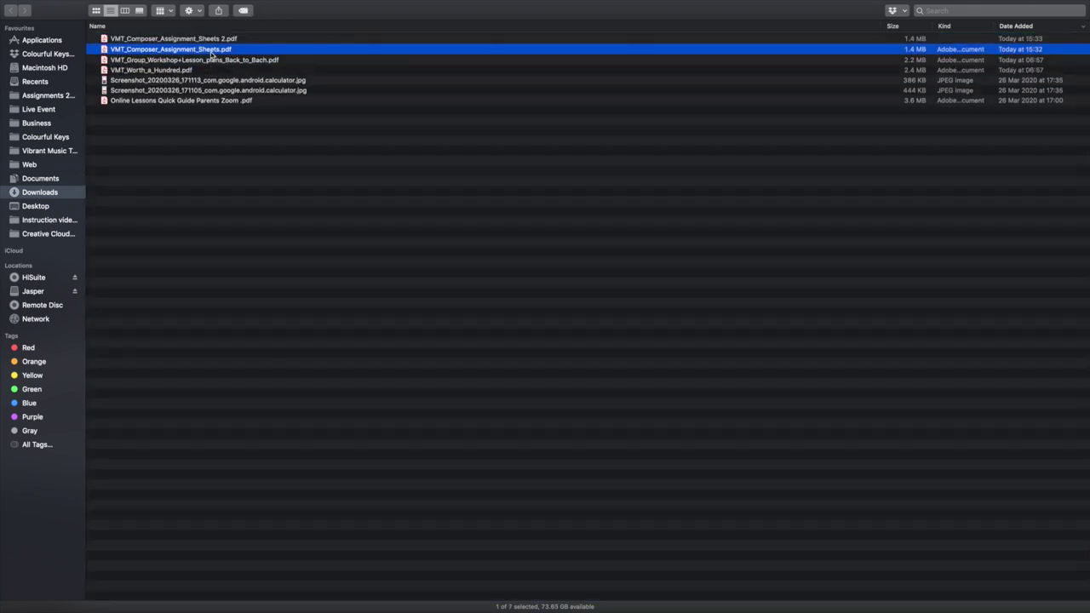
right_click(214, 43)
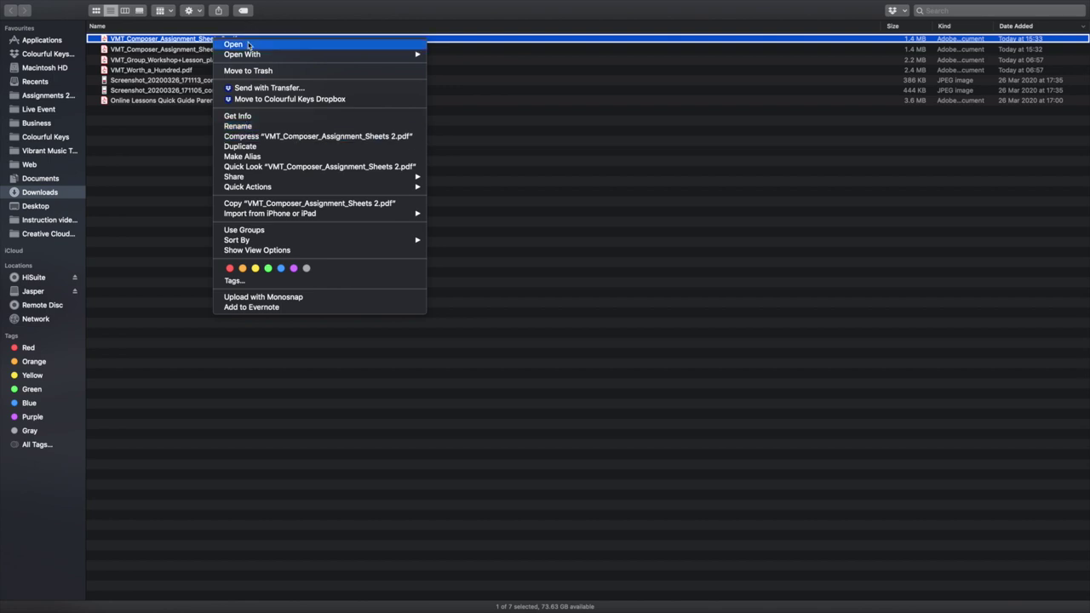
click(250, 128)
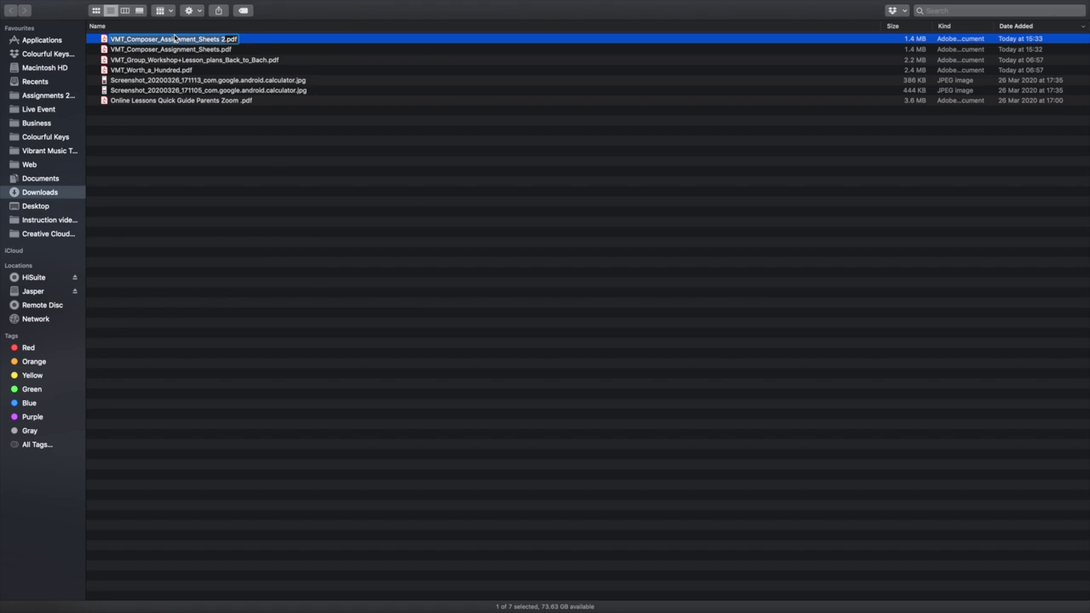
text(Susie)
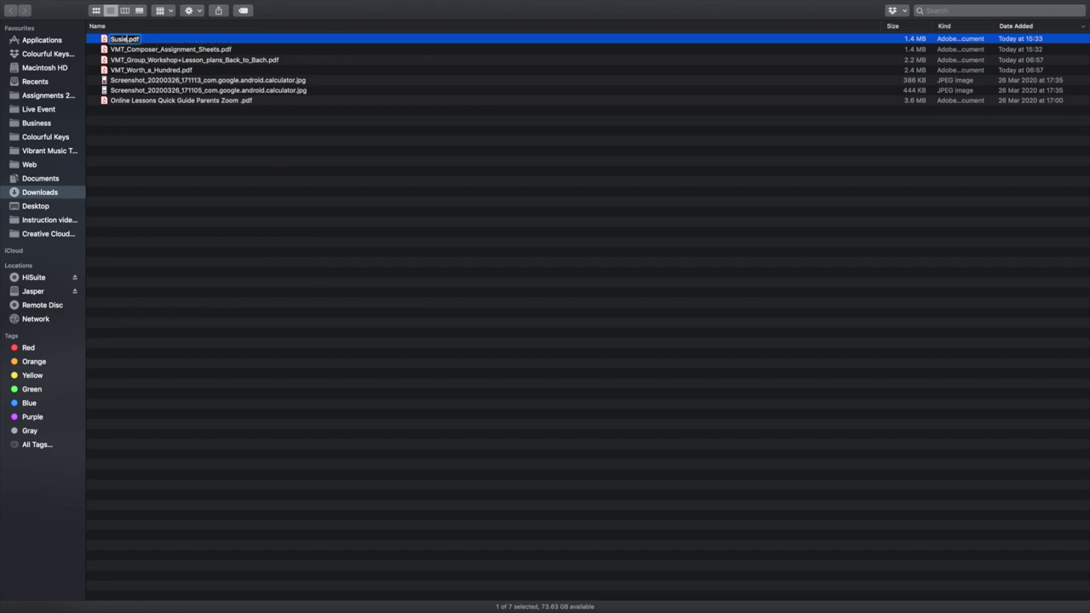
click(292, 224)
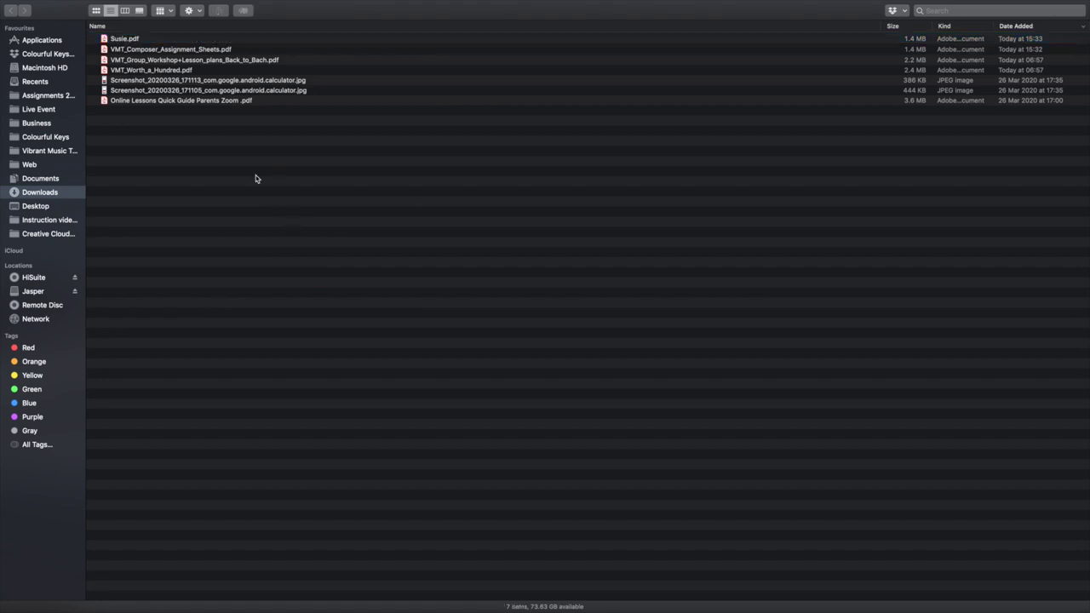
Open Susie.pdf with Adobe Acrobat Reader DC
click(137, 40)
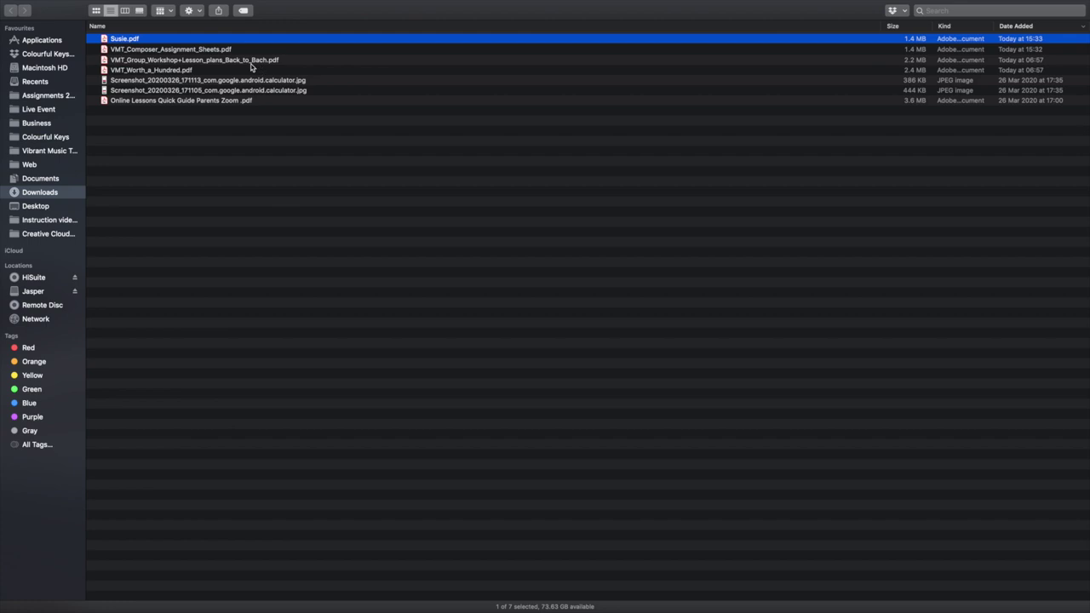
right_click(131, 41)
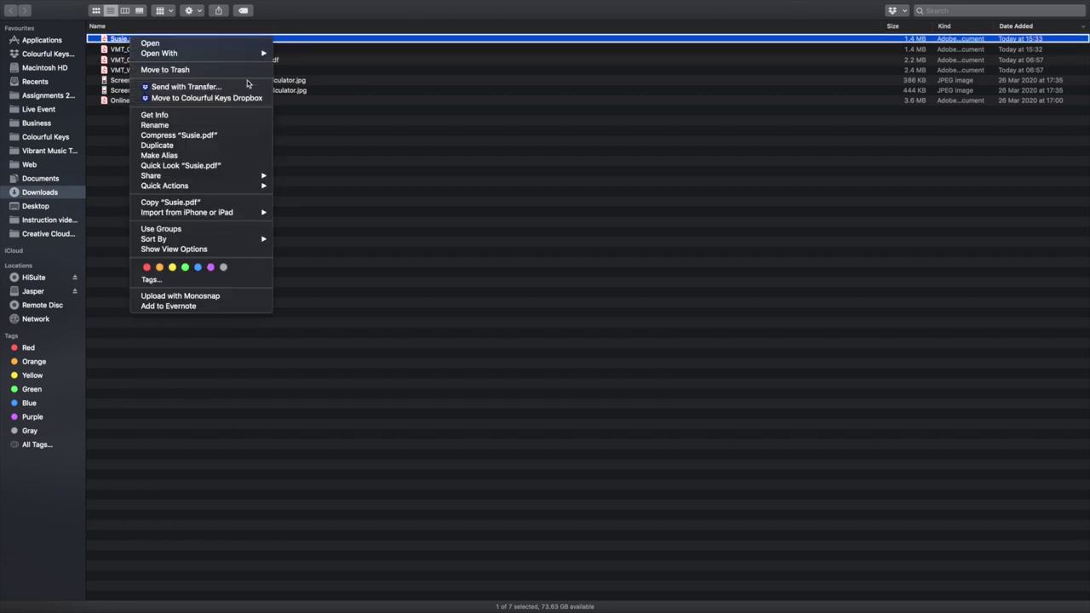
mouse_move(256, 55)
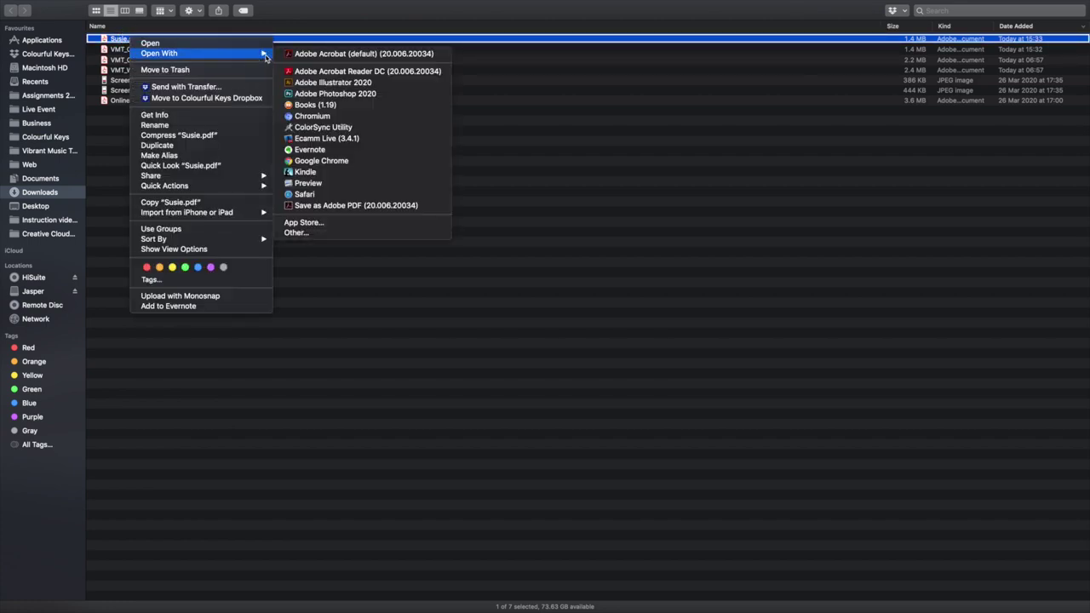
click(367, 74)
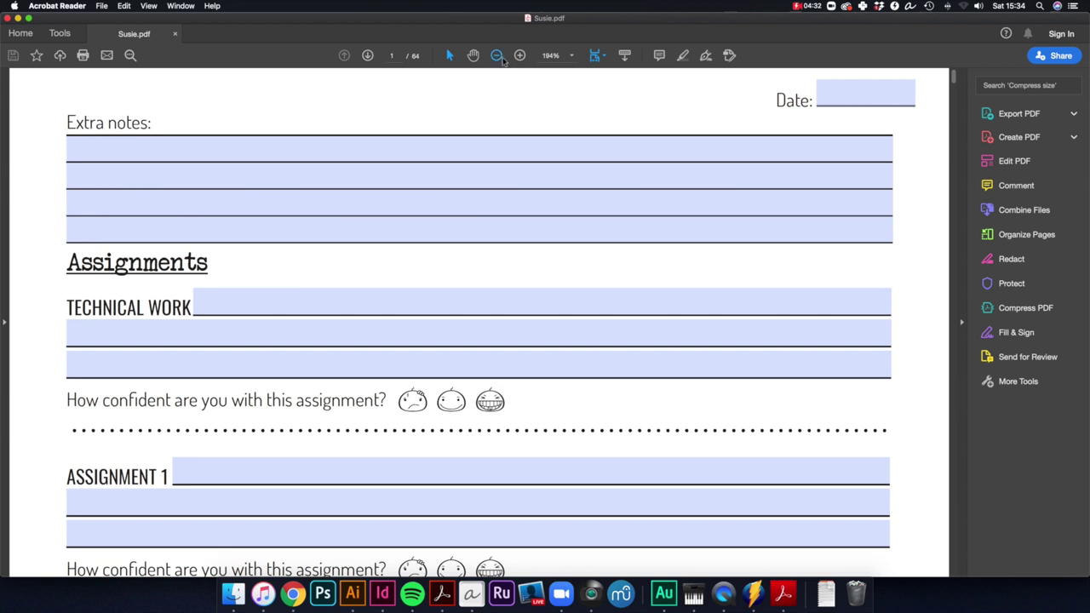
Zoom Susie.pdf out to 100% and browse all 64 pages in the Page Thumbnails panel
click(497, 55)
click(496, 55)
click(496, 55)
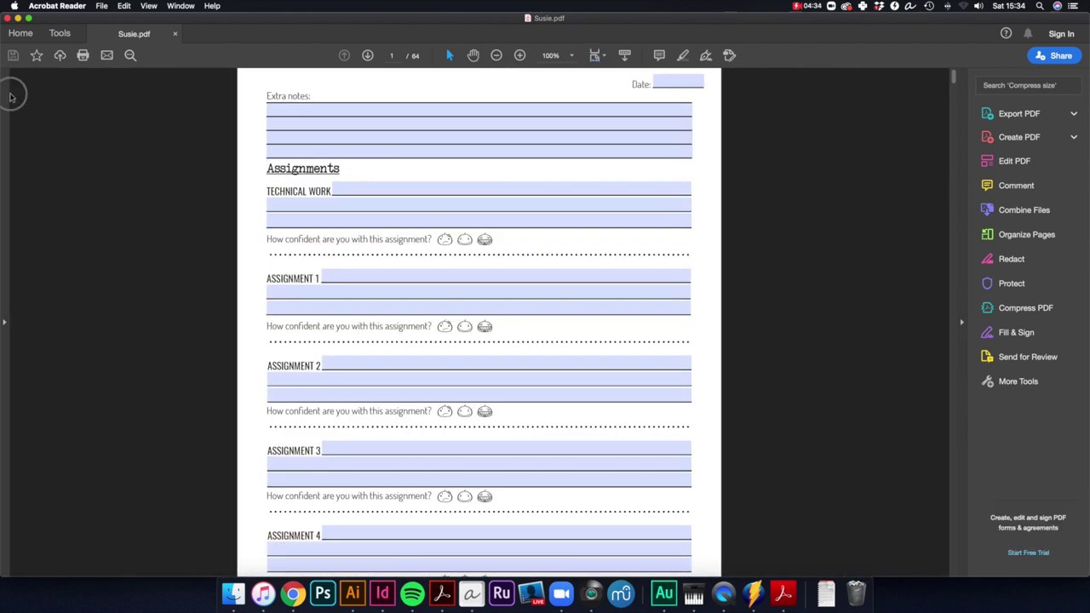
click(12, 86)
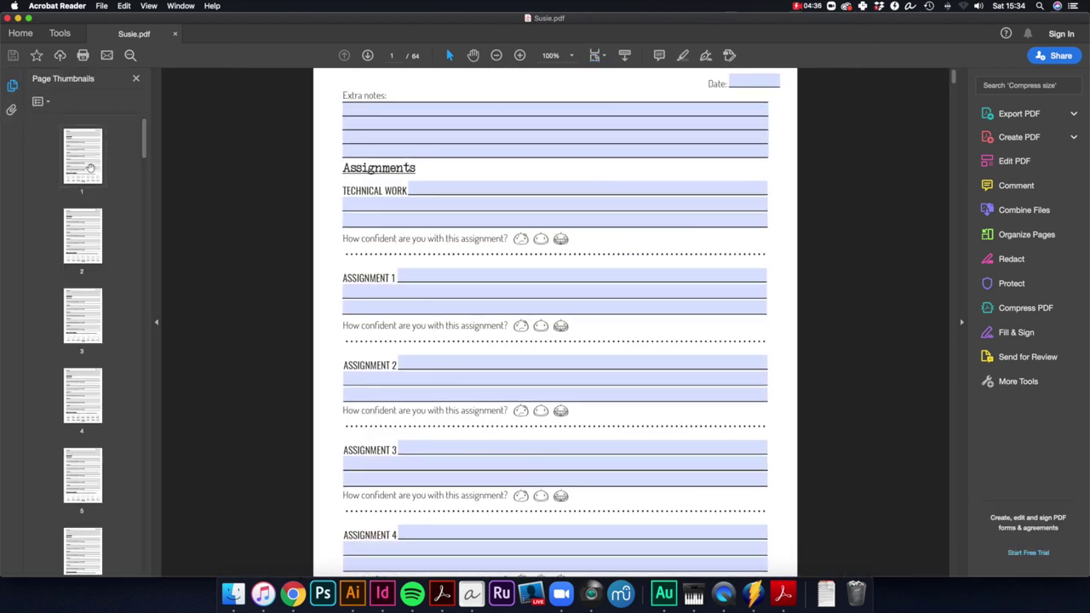
scroll(97, 158, down, 8)
scroll(97, 158, down, 20)
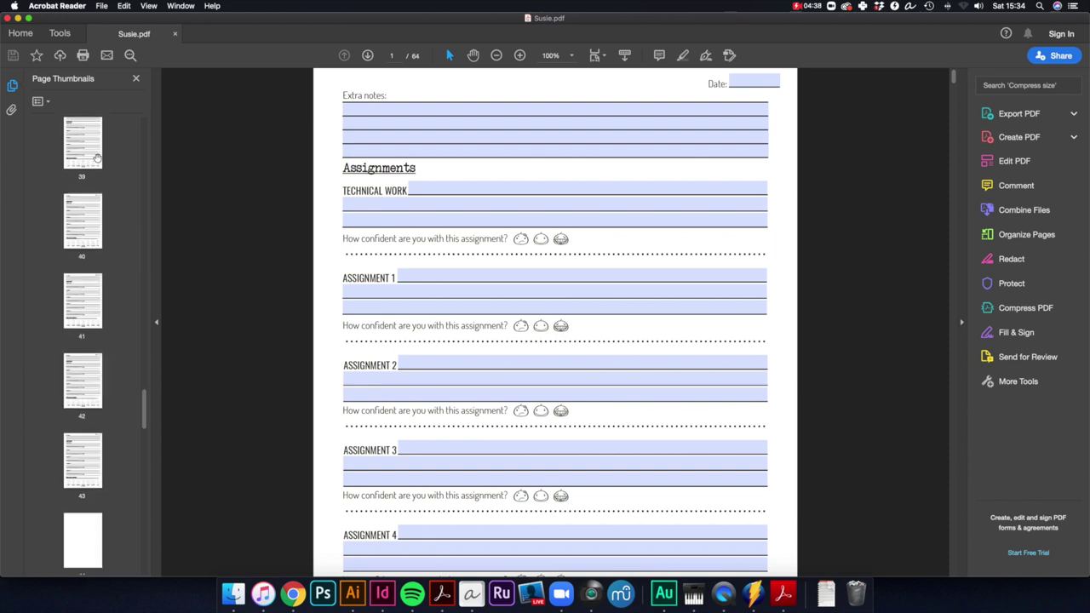
scroll(97, 159, up, 20)
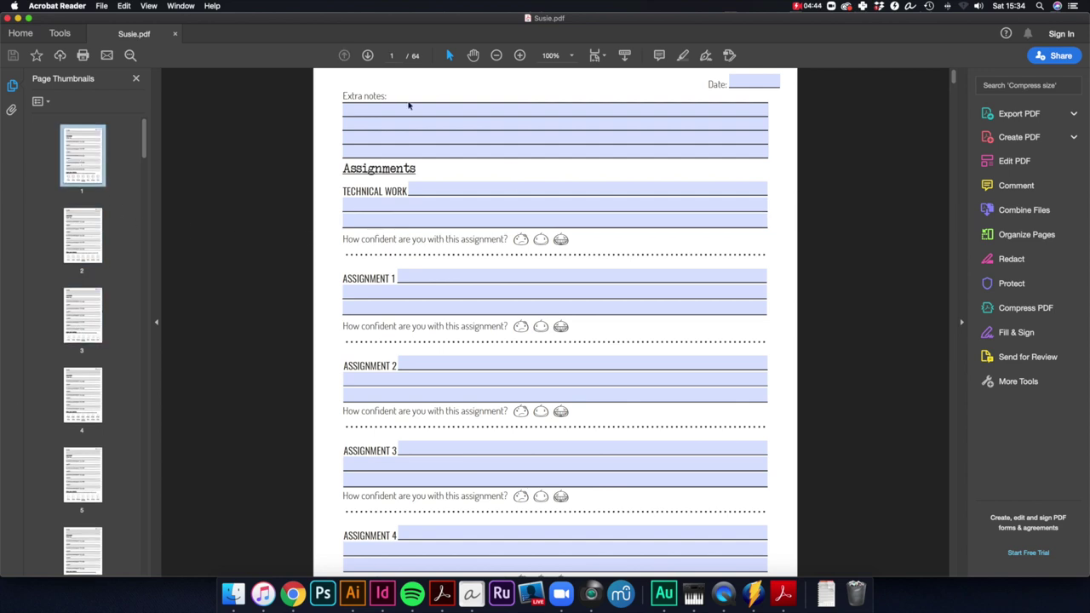
Fill in date 28/03/20, technical work 'C major scale', Assignment 1 'Dance – practice sloooooooooooooowly!', and save
click(744, 83)
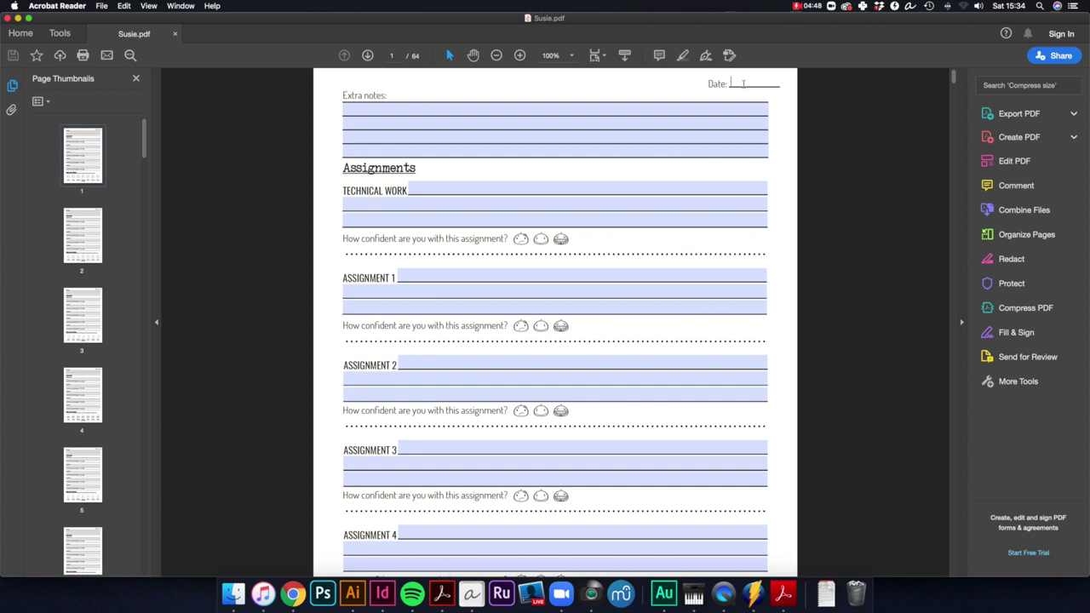
text(28/03/20)
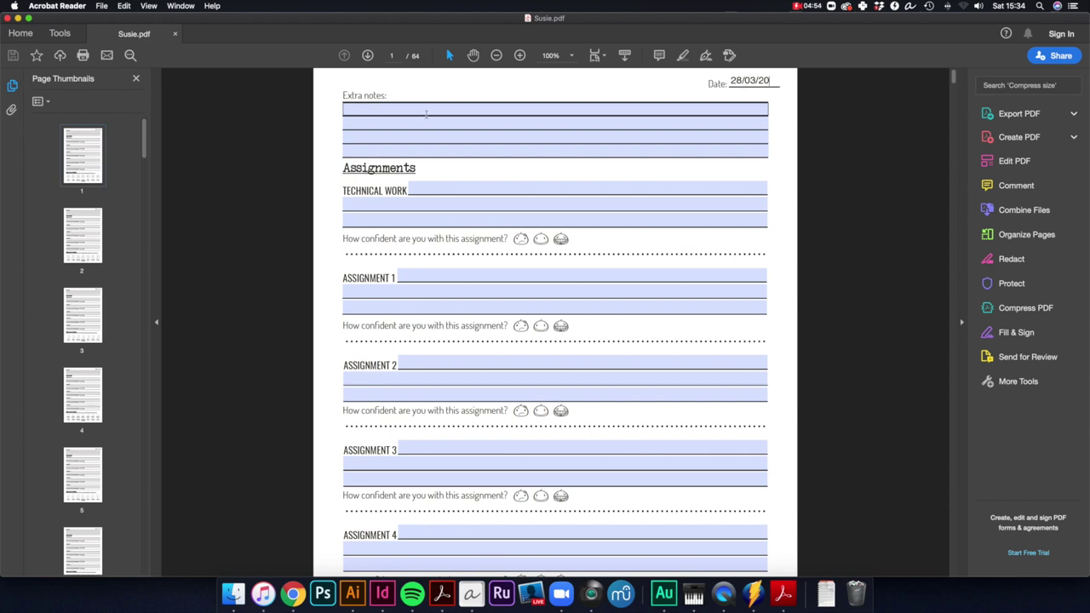
click(440, 187)
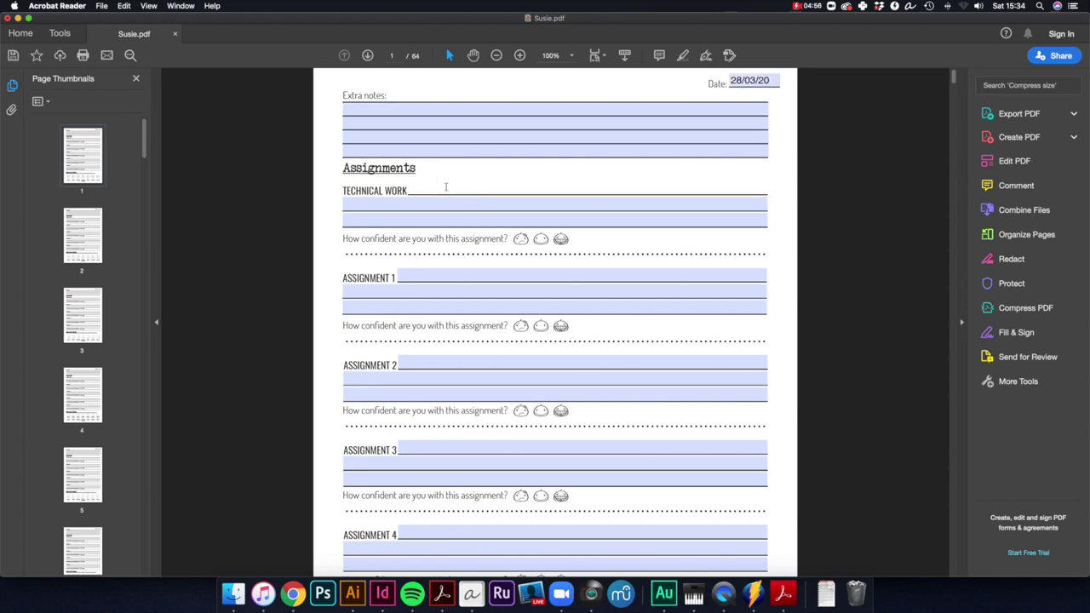
text(C major scale)
click(442, 279)
text(Dance)
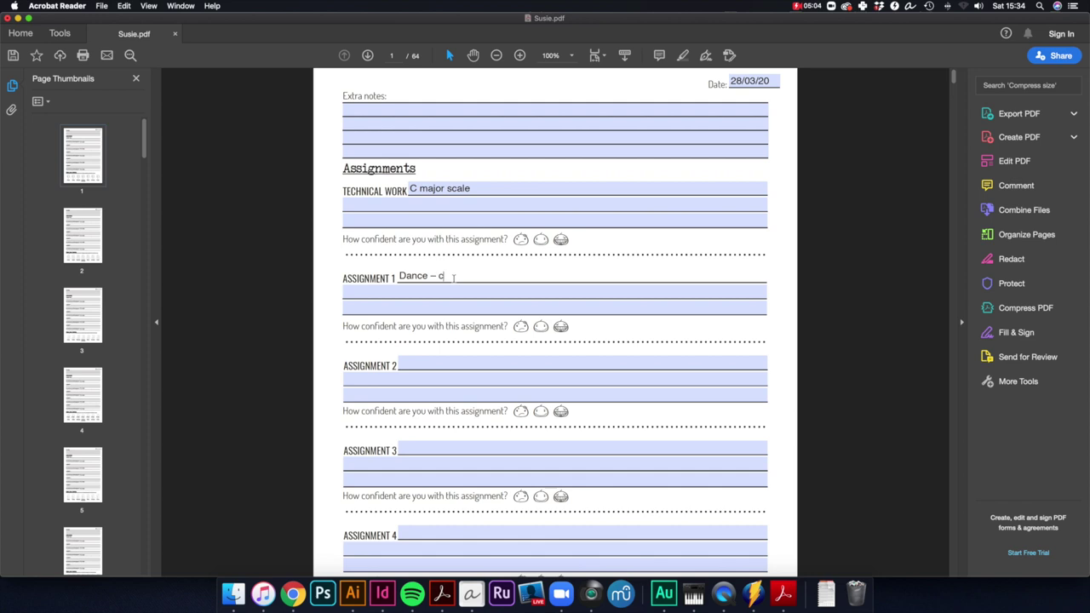
text( – practice sloooooooooooooowly!)
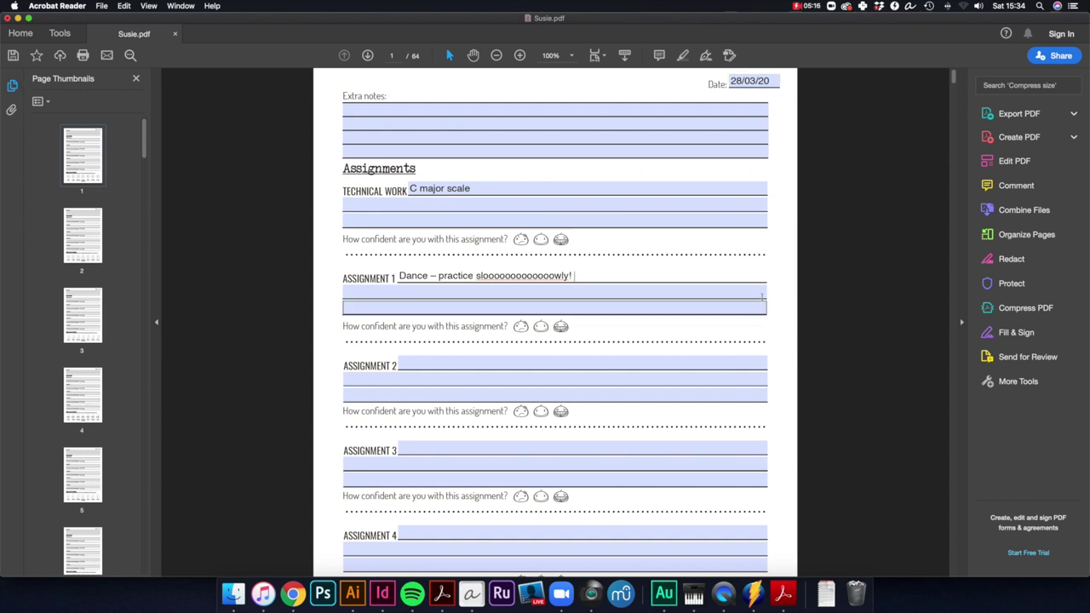
key(super+s)
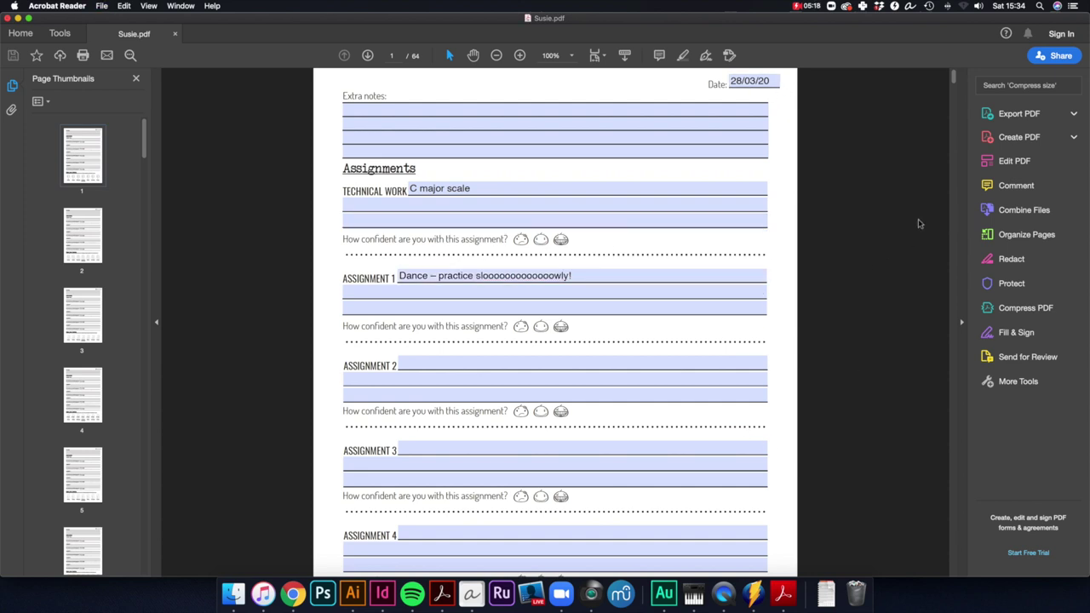